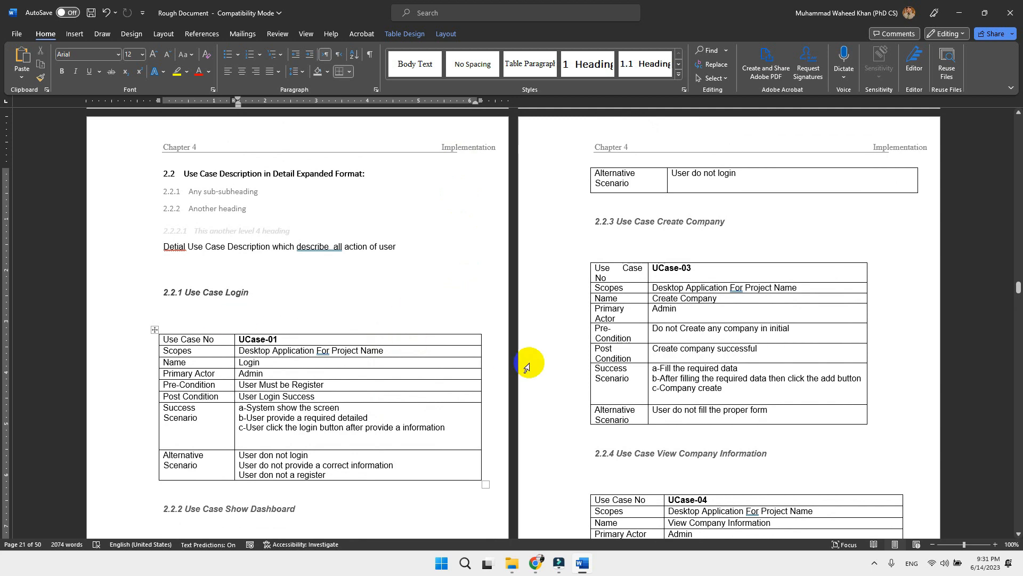
Step: Fit the overflowing UCase-07 table under Use Case Add Customer within the page margins with AutoFit Window
{"action": "scroll", "coordinate": [831, 387], "scroll_direction": "down", "scroll_amount": 10}
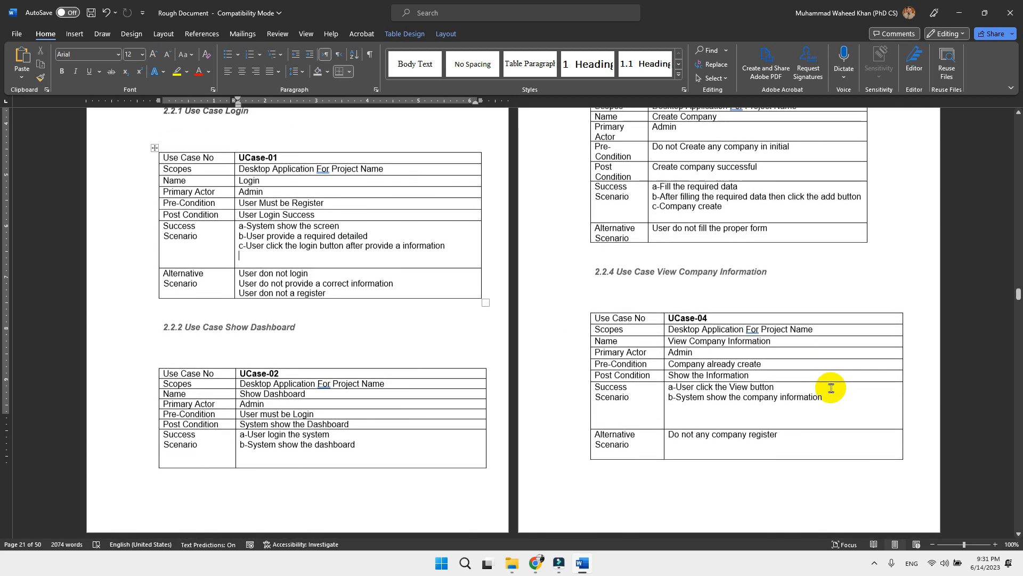
{"action": "scroll", "coordinate": [830, 387], "scroll_direction": "down", "scroll_amount": 6}
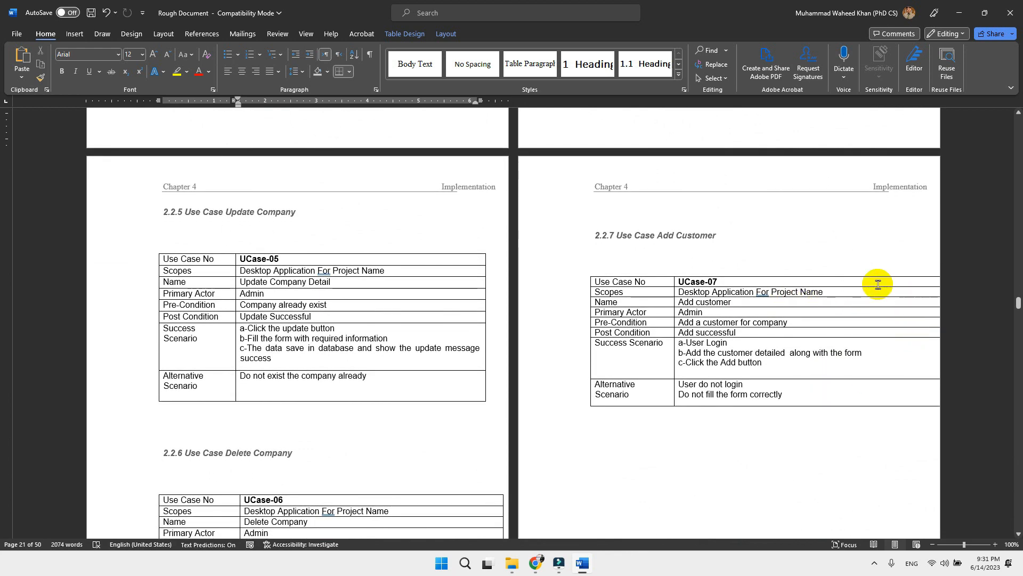
{"action": "left_click", "coordinate": [912, 291]}
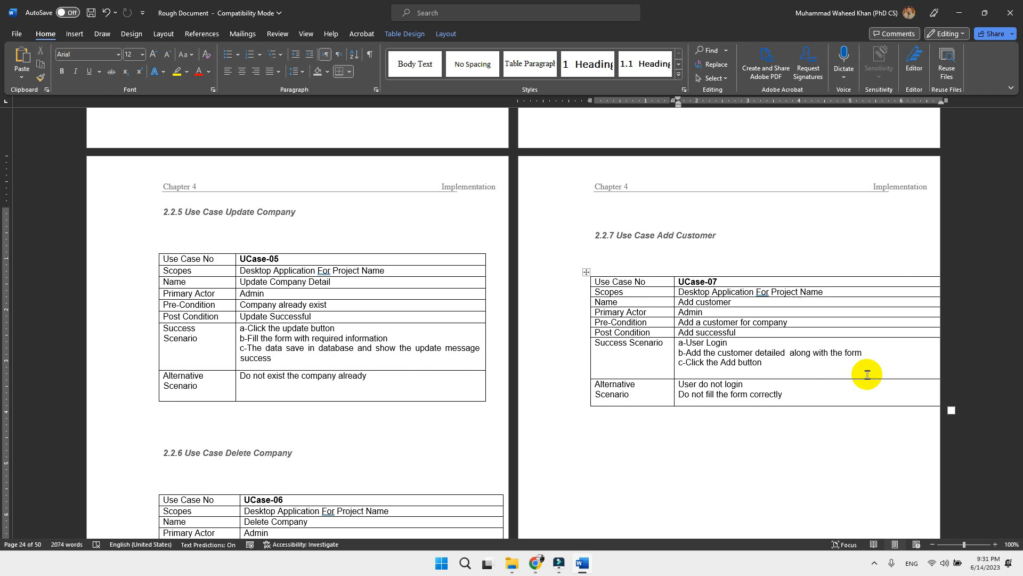
{"action": "left_click", "coordinate": [587, 271]}
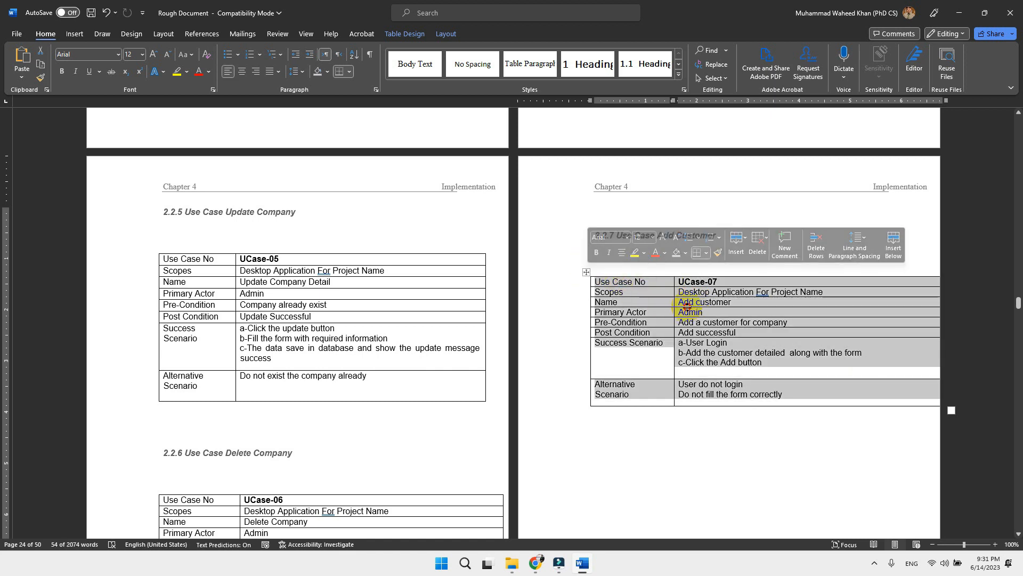
{"action": "left_click", "coordinate": [722, 318]}
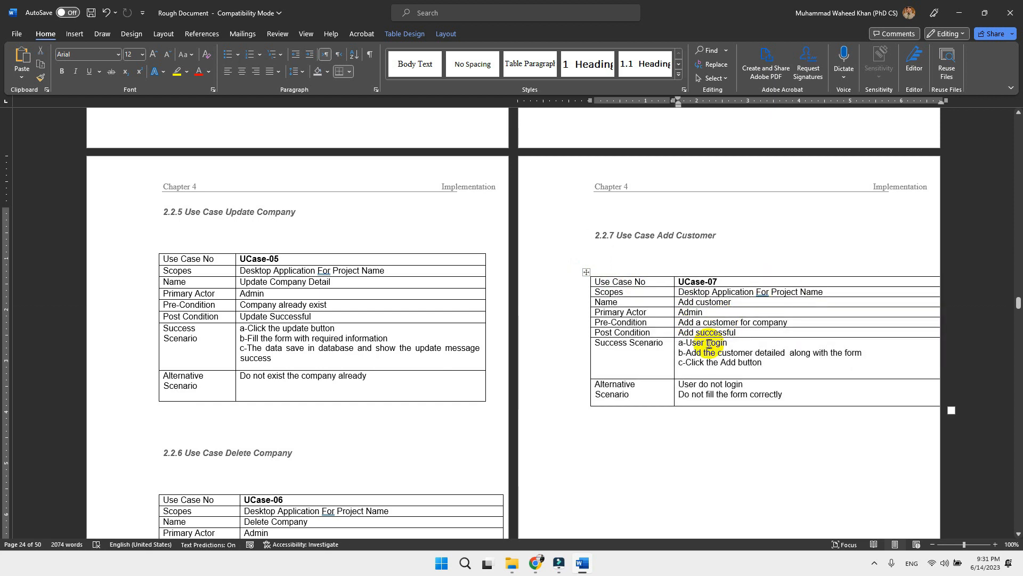
{"action": "left_click", "coordinate": [445, 40]}
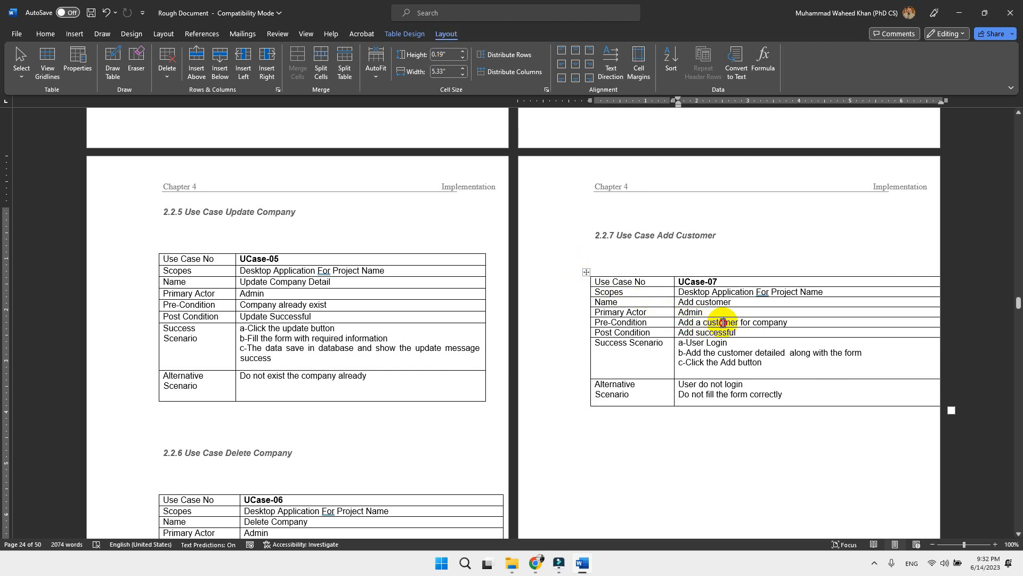
{"action": "left_click", "coordinate": [731, 439]}
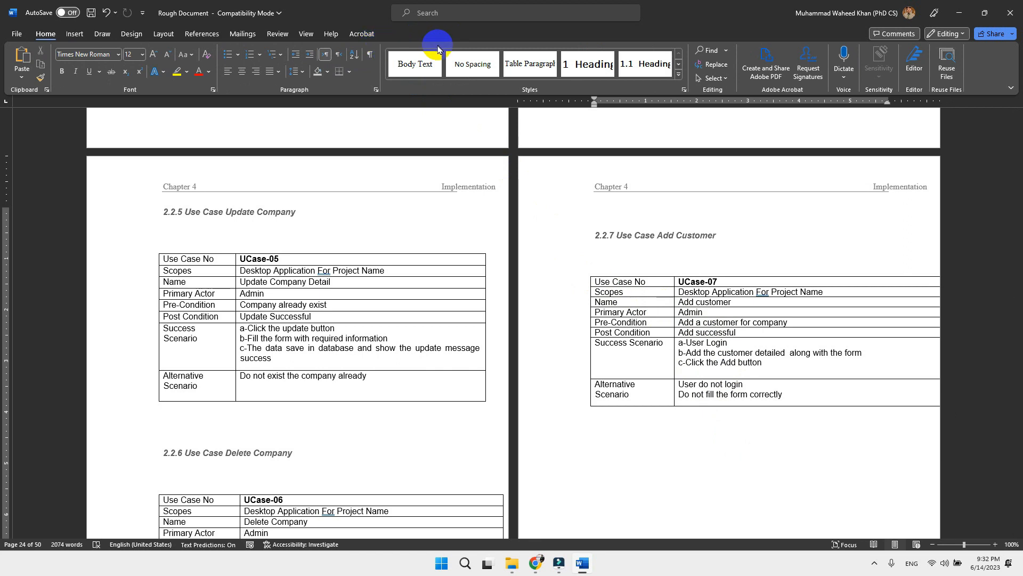
{"action": "left_click", "coordinate": [713, 315]}
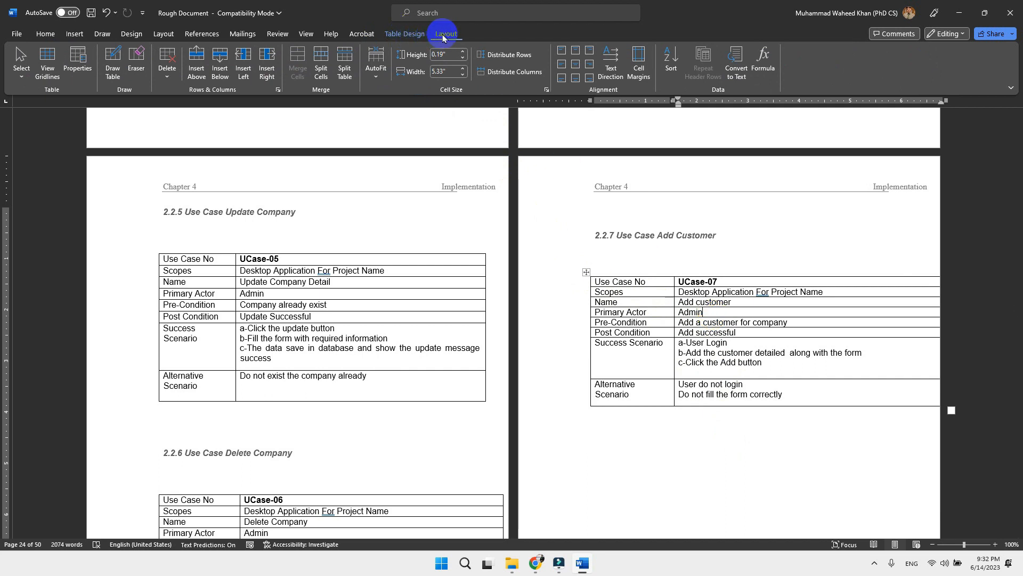
{"action": "left_click", "coordinate": [373, 79]}
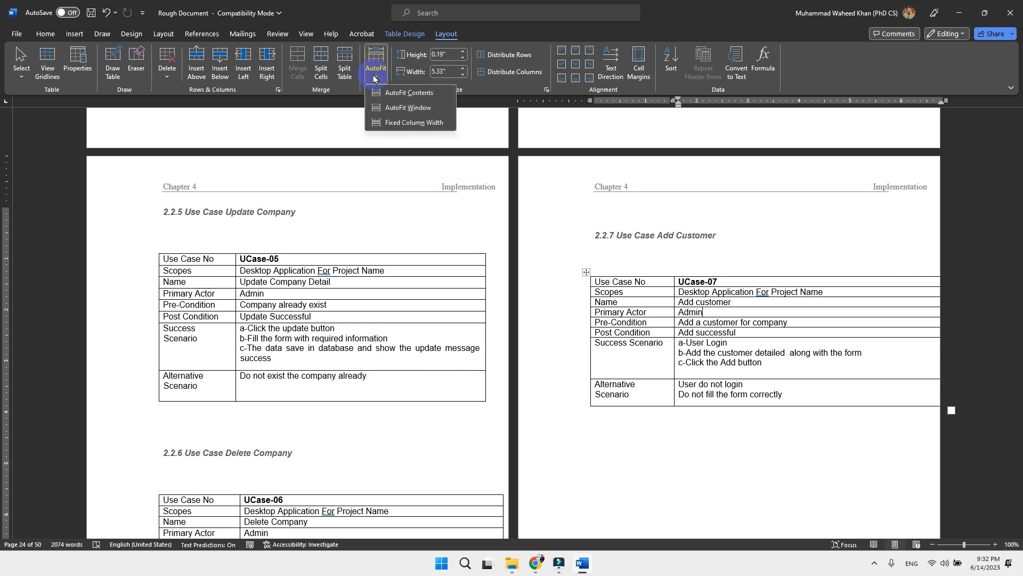
{"action": "left_click", "coordinate": [395, 113]}
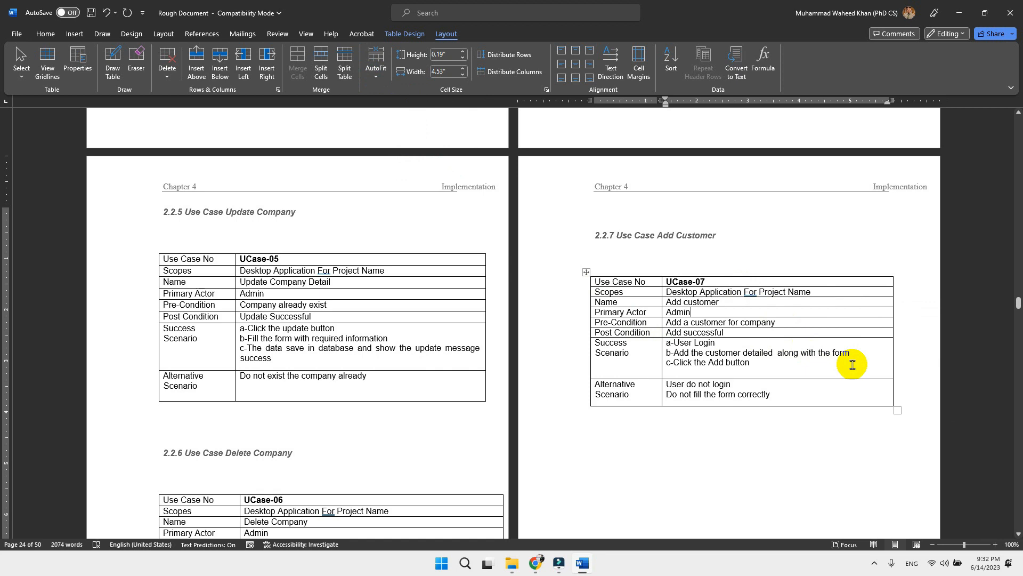
Step: Apply AutoFit Window to the UCase-05 Update Company table and the UCase-06 Delete Company table
{"action": "left_click", "coordinate": [437, 269]}
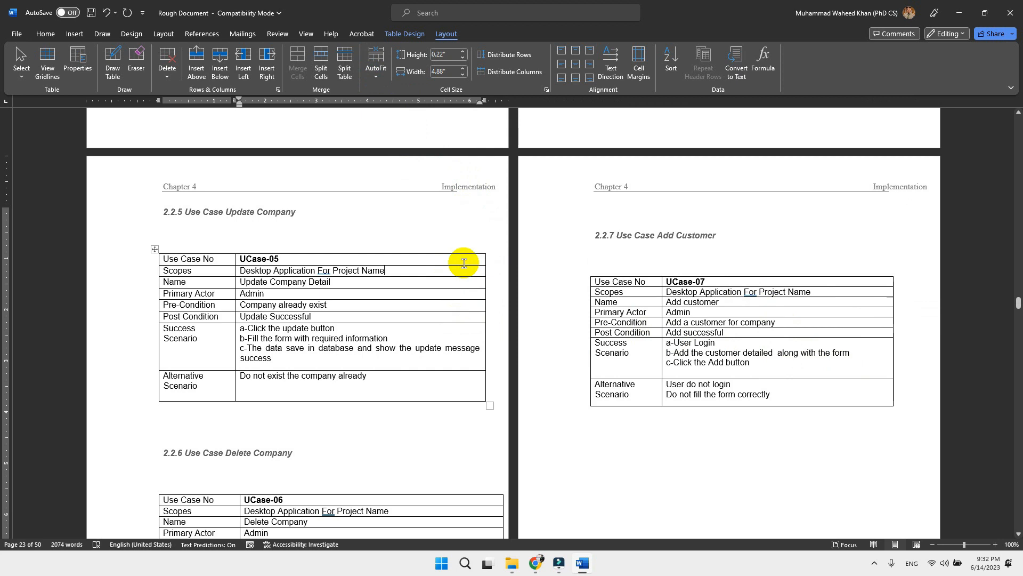
{"action": "left_click", "coordinate": [376, 70]}
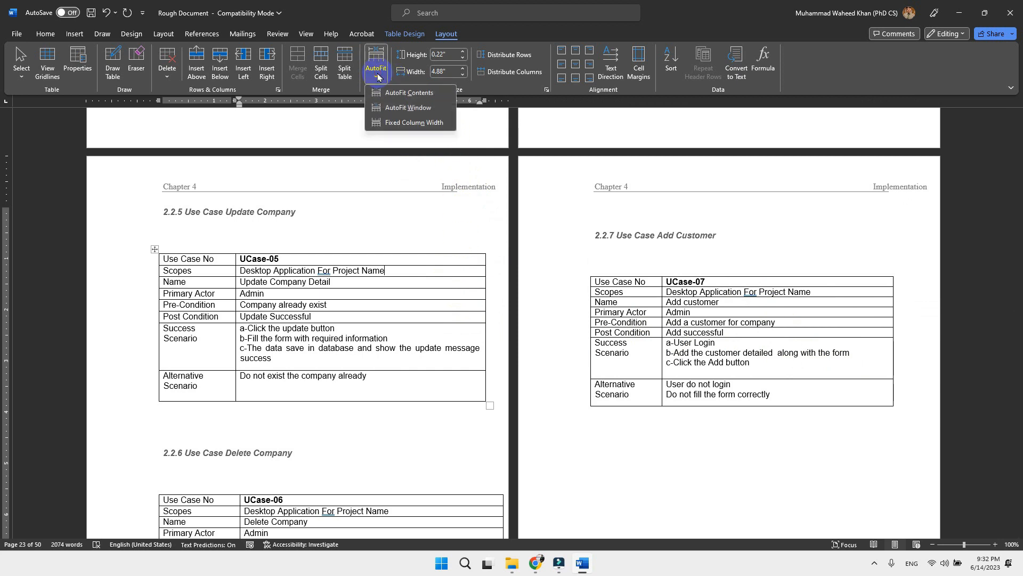
{"action": "left_click", "coordinate": [395, 113]}
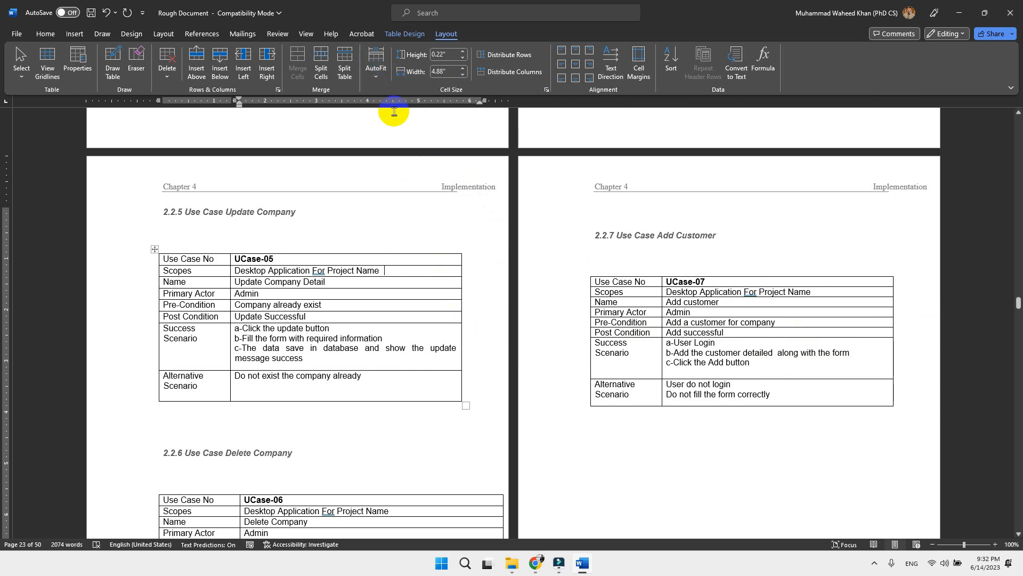
{"action": "left_click", "coordinate": [419, 502]}
{"action": "left_click", "coordinate": [376, 69]}
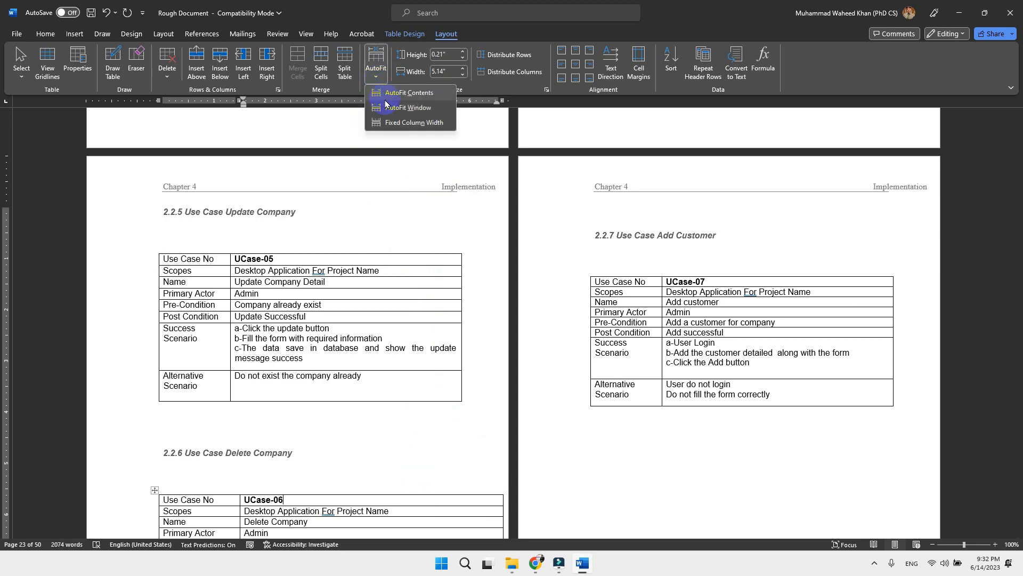
{"action": "left_click", "coordinate": [392, 112]}
Step: Select the whole UCase-05 Update Company table and set its row height to 0.5"
{"action": "scroll", "coordinate": [368, 370], "scroll_direction": "down", "scroll_amount": 5}
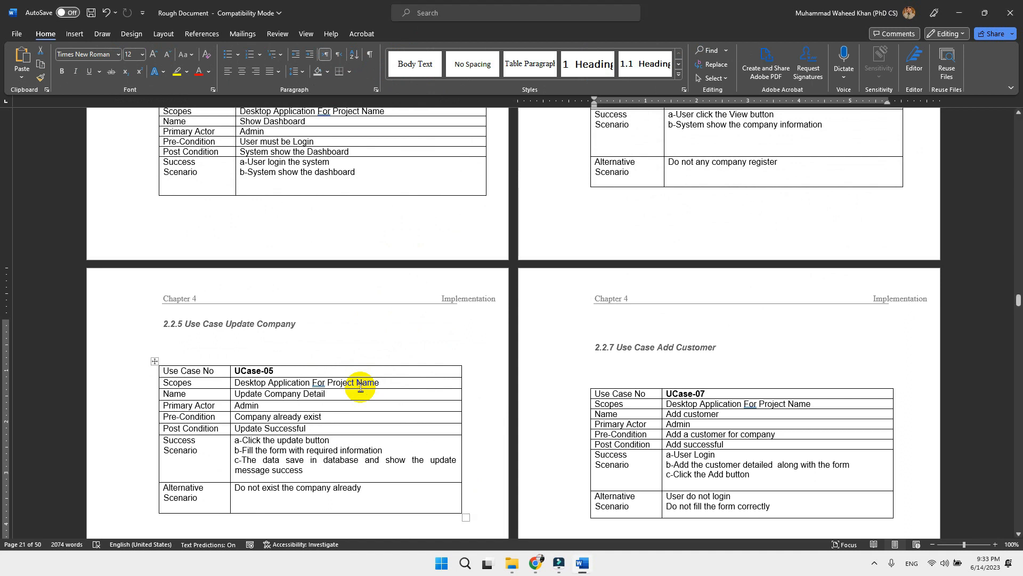
{"action": "left_click", "coordinate": [360, 388]}
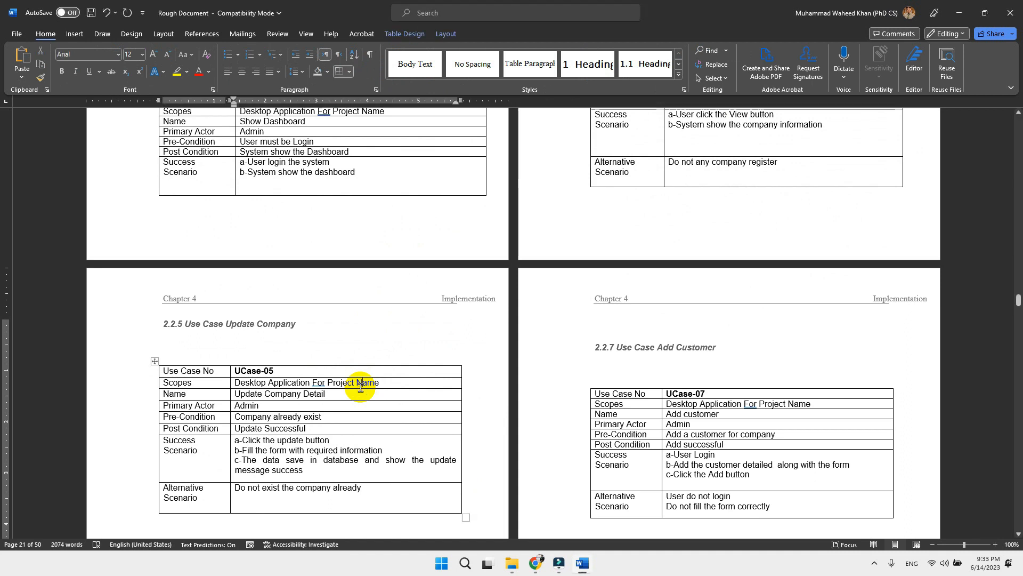
{"action": "left_click", "coordinate": [155, 364]}
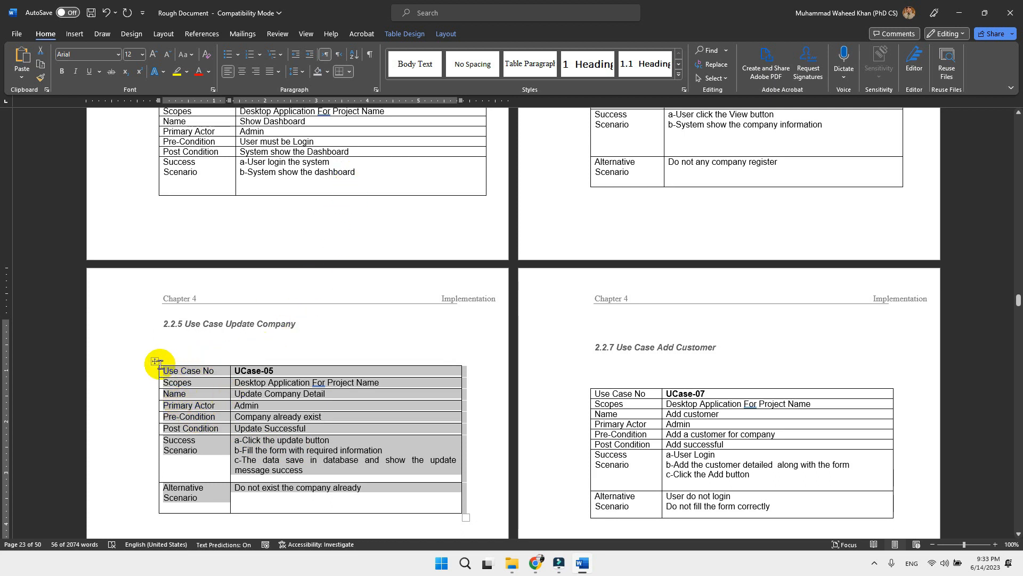
{"action": "left_click", "coordinate": [449, 36]}
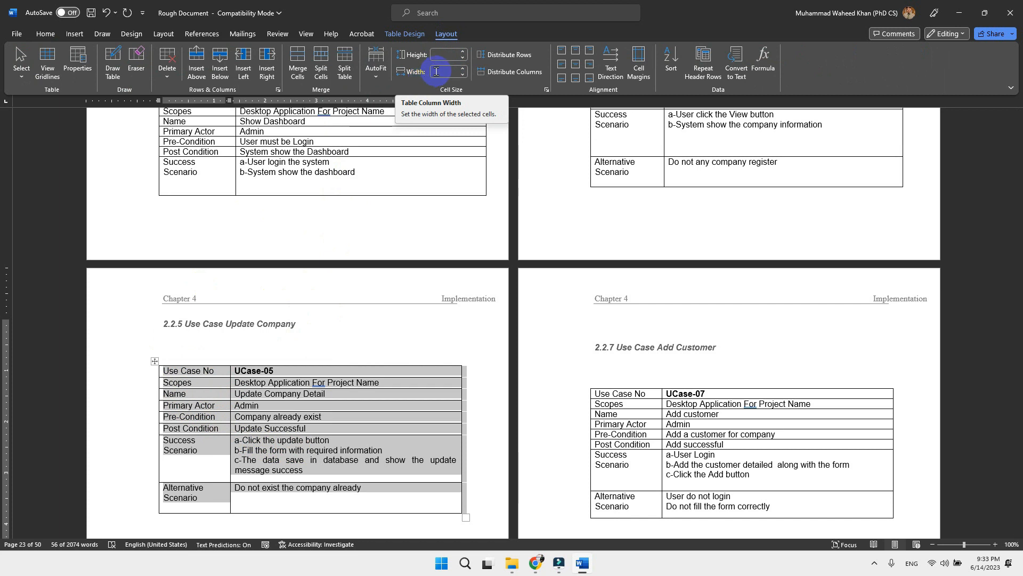
{"action": "left_click", "coordinate": [377, 78]}
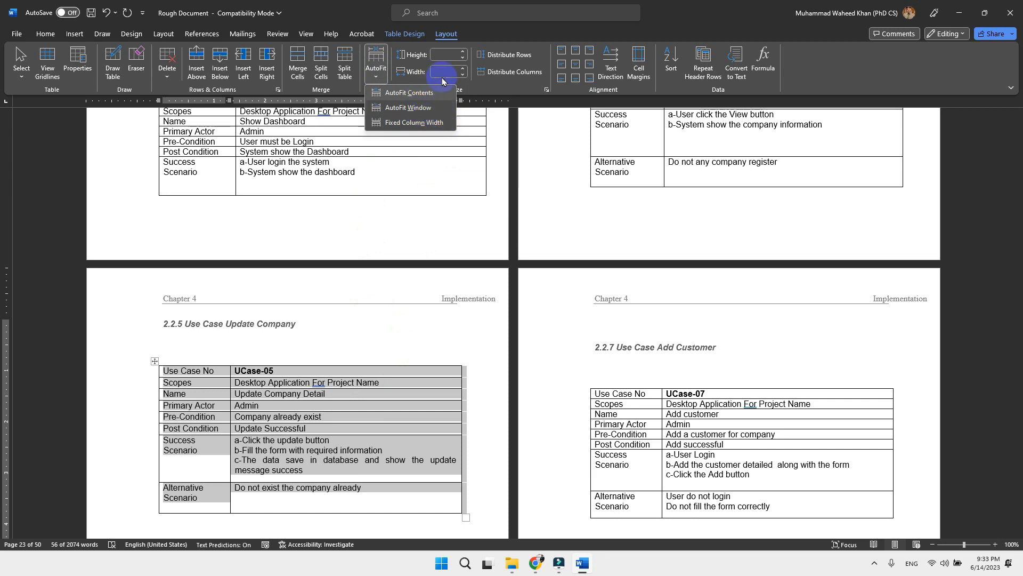
{"action": "left_click", "coordinate": [493, 83]}
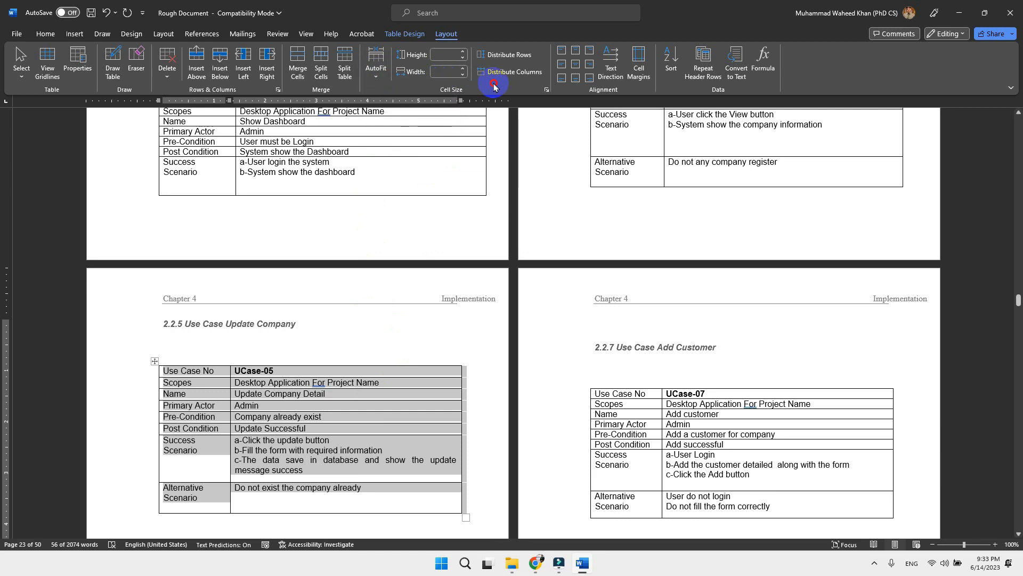
{"action": "left_click", "coordinate": [467, 57]}
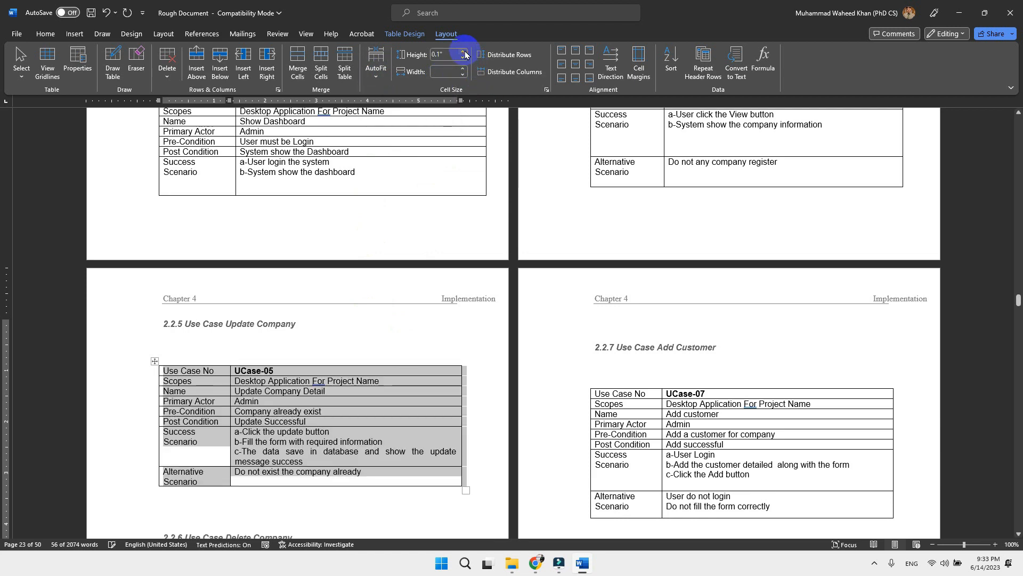
{"action": "left_click", "coordinate": [465, 55]}
{"action": "left_click", "coordinate": [466, 54]}
{"action": "left_click", "coordinate": [466, 54]}
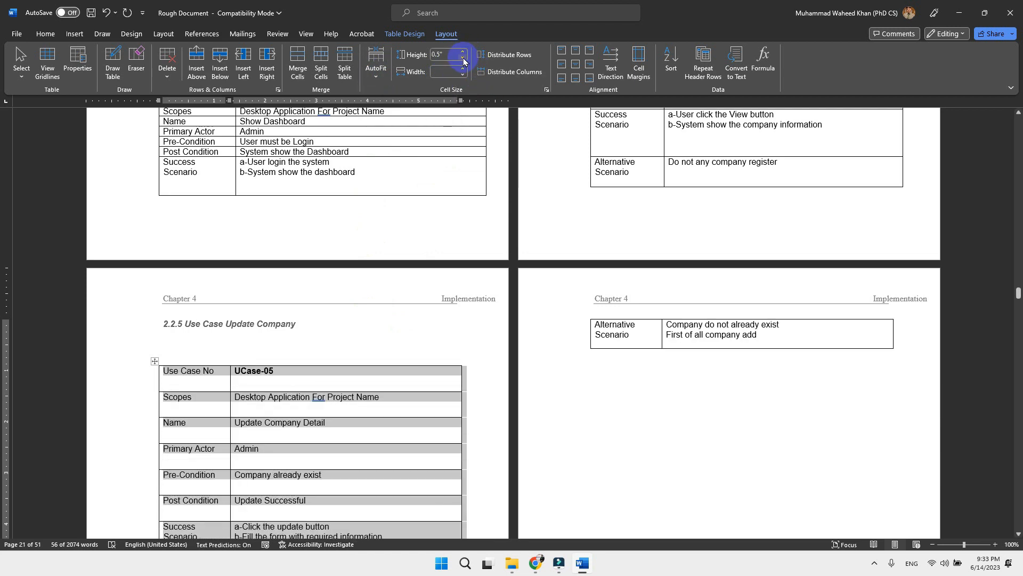
Step: Reduce the row height of the selected UCase-05 table to 0.1"
{"action": "scroll", "coordinate": [354, 274], "scroll_direction": "up", "scroll_amount": 2}
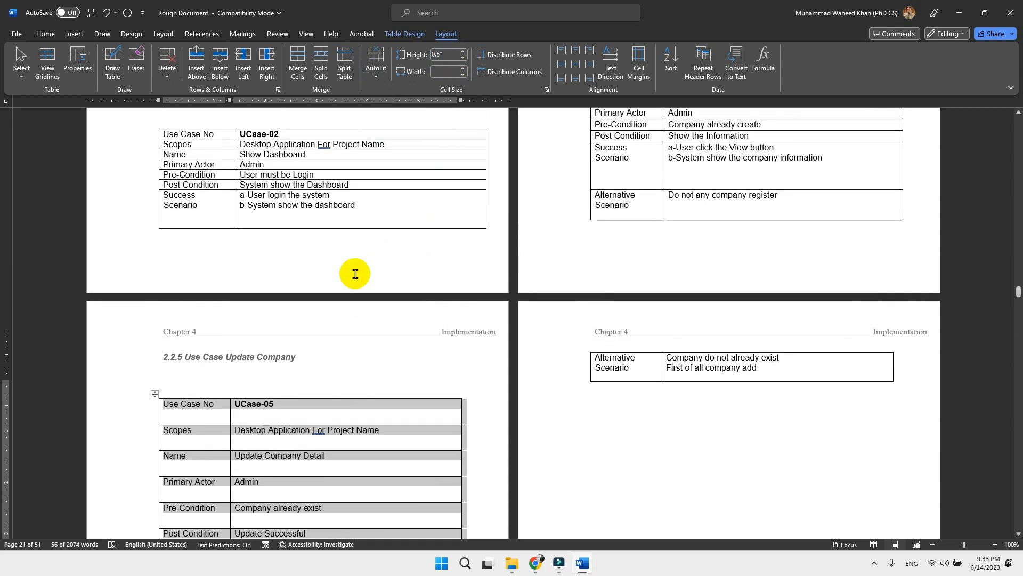
{"action": "scroll", "coordinate": [354, 274], "scroll_direction": "down", "scroll_amount": 5}
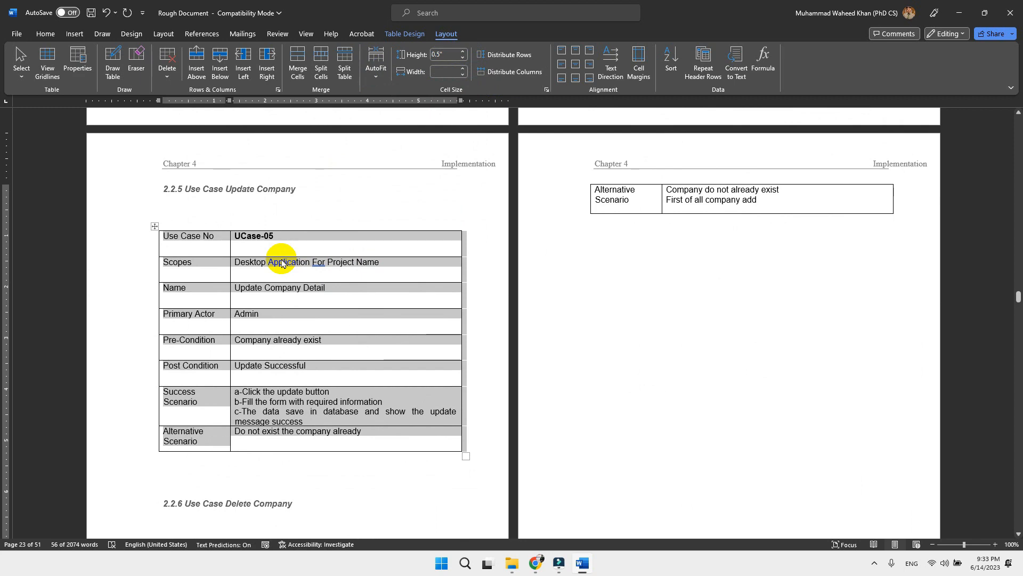
{"action": "left_click", "coordinate": [464, 60]}
{"action": "left_click", "coordinate": [463, 59]}
{"action": "left_click", "coordinate": [463, 59]}
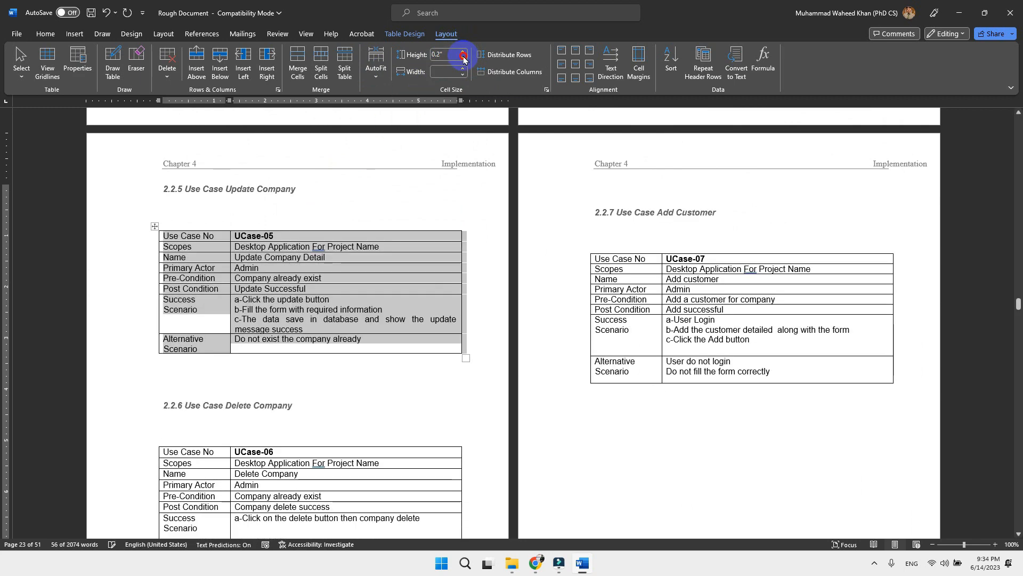
{"action": "left_click", "coordinate": [464, 60]}
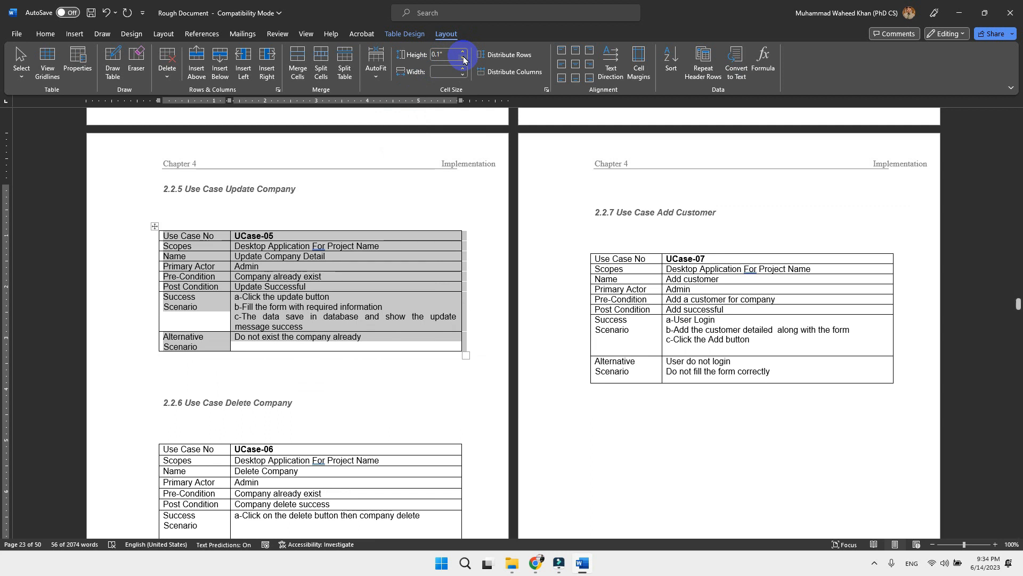
Step: Raise the row height of the UCase-05 table to 0.5" and deselect the table
{"action": "left_click", "coordinate": [464, 53]}
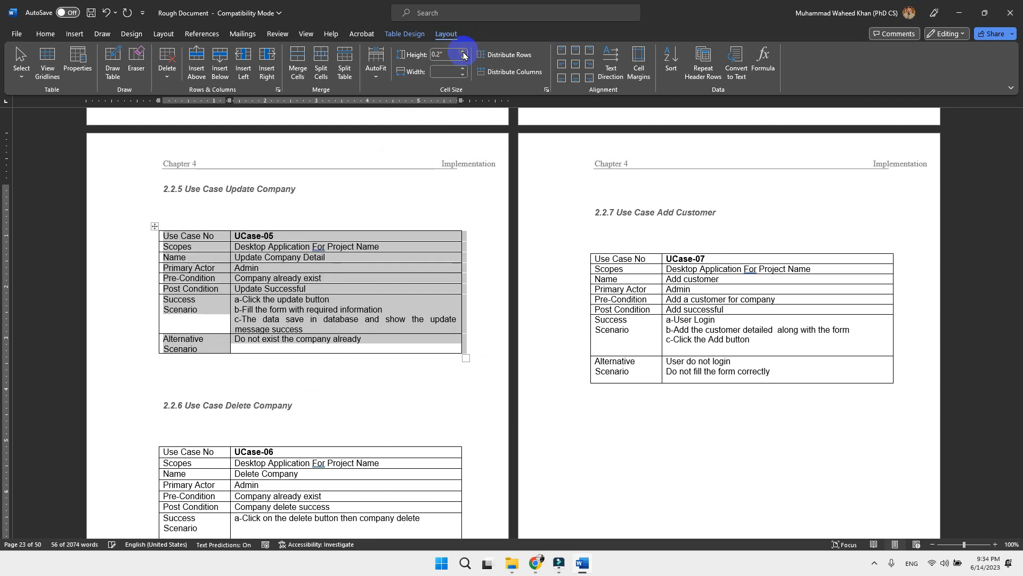
{"action": "left_click", "coordinate": [463, 54]}
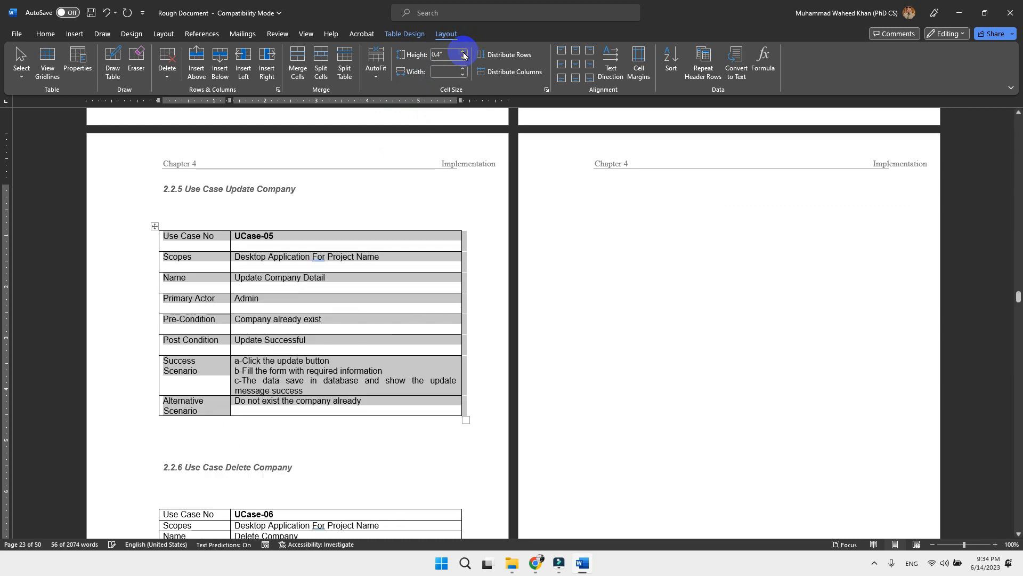
{"action": "left_click", "coordinate": [464, 53]}
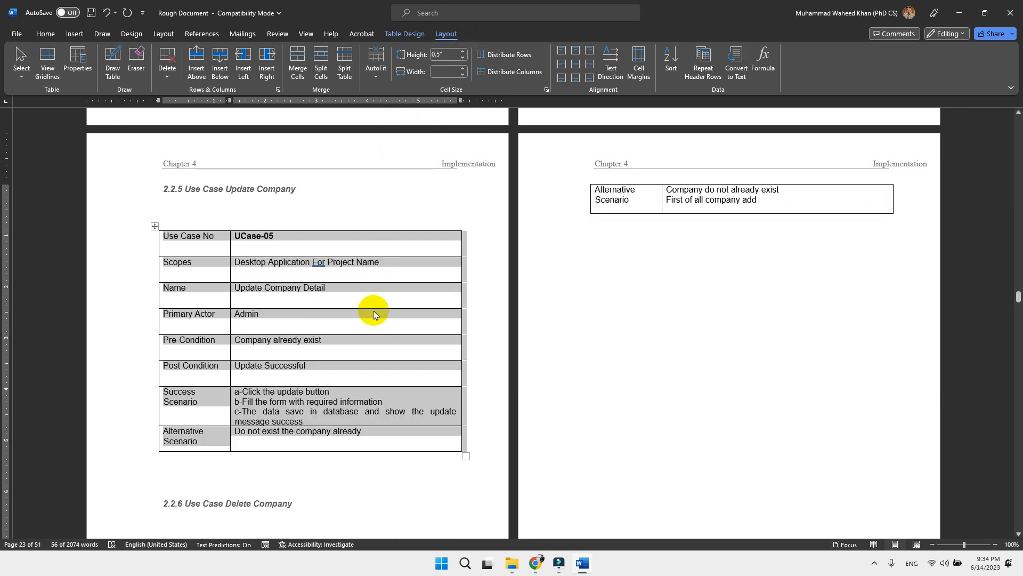
{"action": "left_click", "coordinate": [324, 314]}
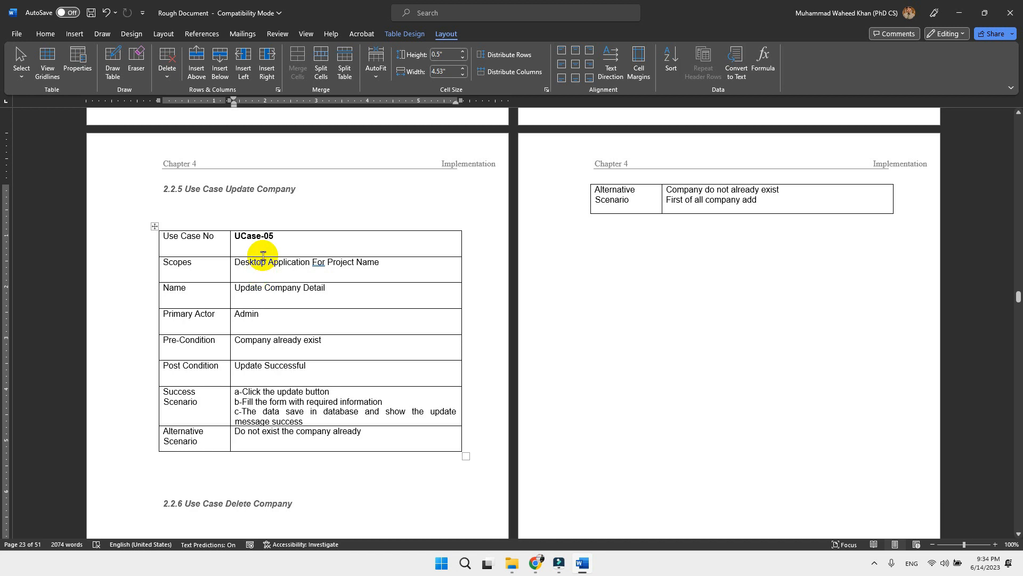
Step: Align the text of all cells in the UCase-05 table to Align Center Left
{"action": "left_click", "coordinate": [155, 226]}
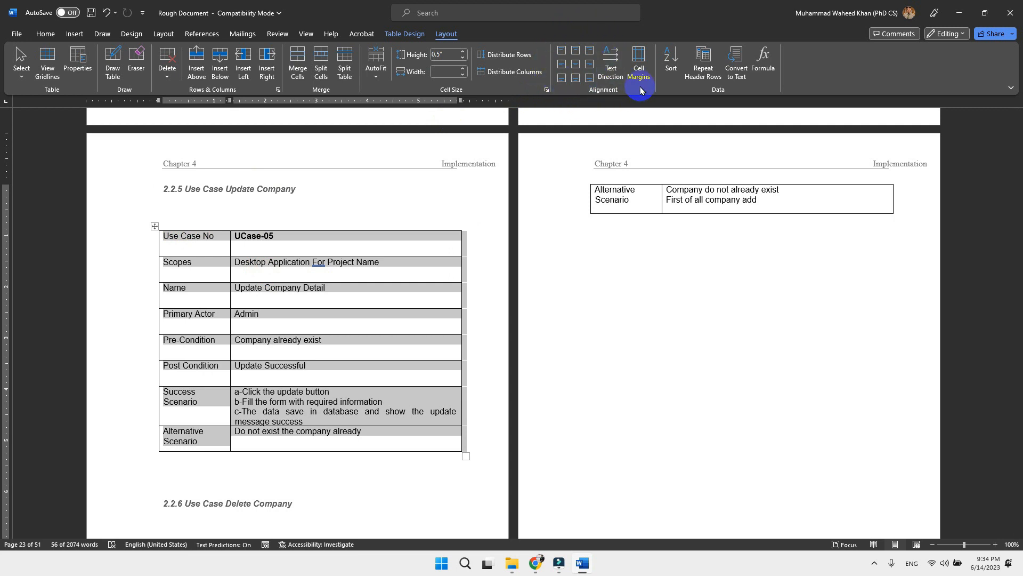
{"action": "left_click", "coordinate": [568, 70]}
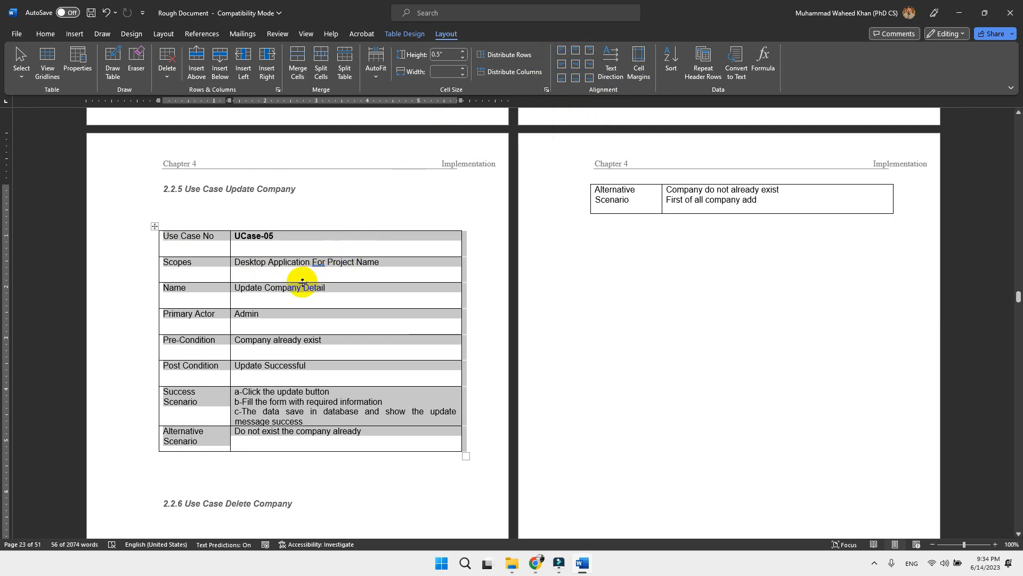
{"action": "left_click", "coordinate": [560, 65]}
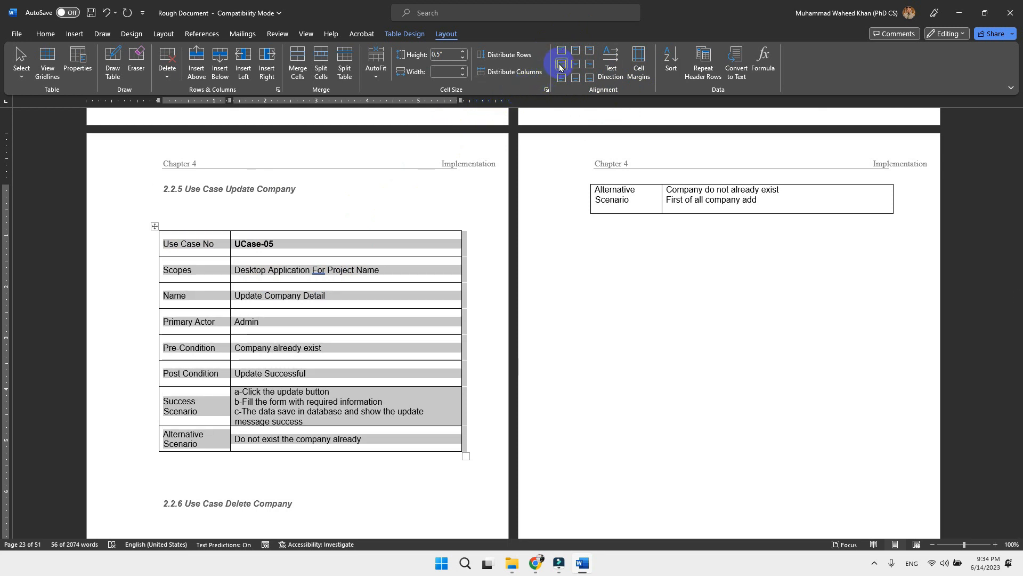
Step: Align the text in the first row of the UCase-05 table to Align Center
{"action": "left_click", "coordinate": [275, 252]}
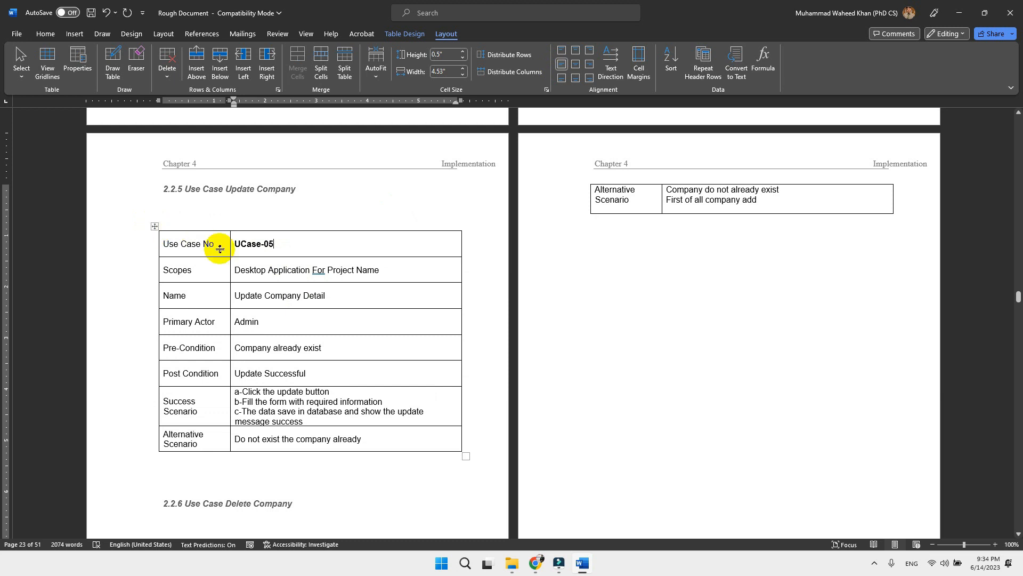
{"action": "left_click_drag", "start_coordinate": [194, 245], "coordinate": [250, 250]}
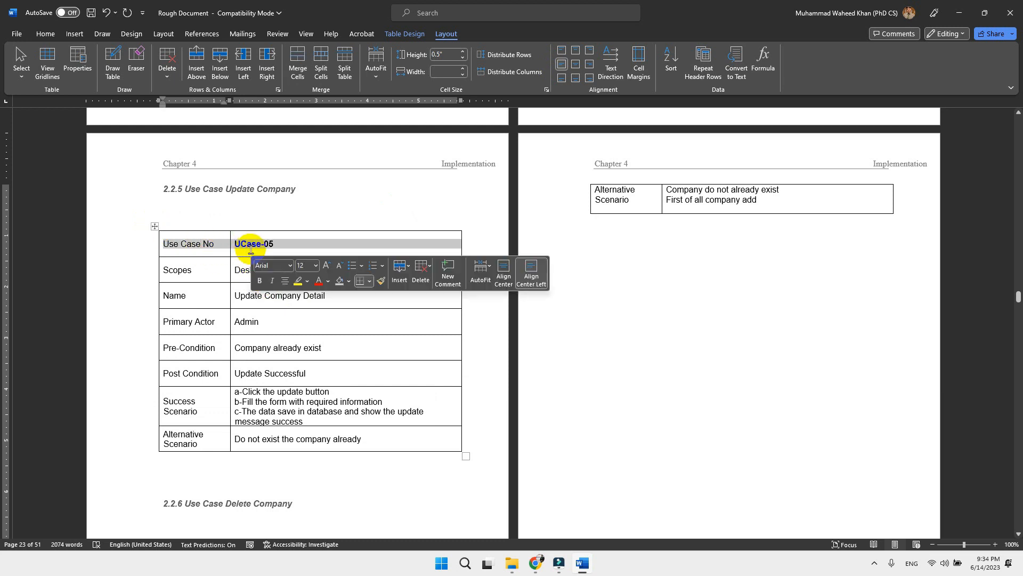
{"action": "left_click", "coordinate": [575, 65]}
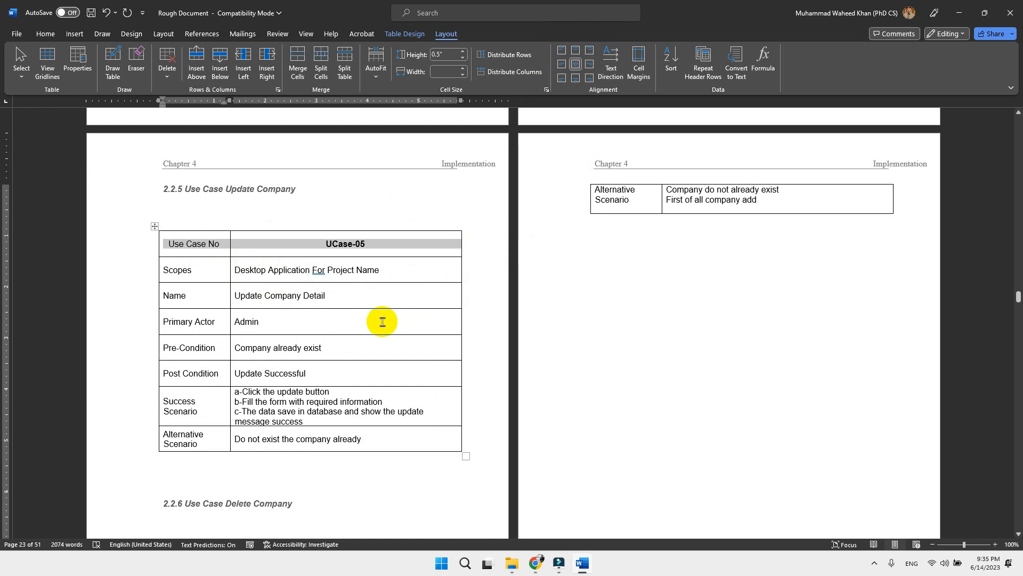
Step: Select the whole UCase-05 table and reduce its row height to 0.2"
{"action": "left_click", "coordinate": [155, 227]}
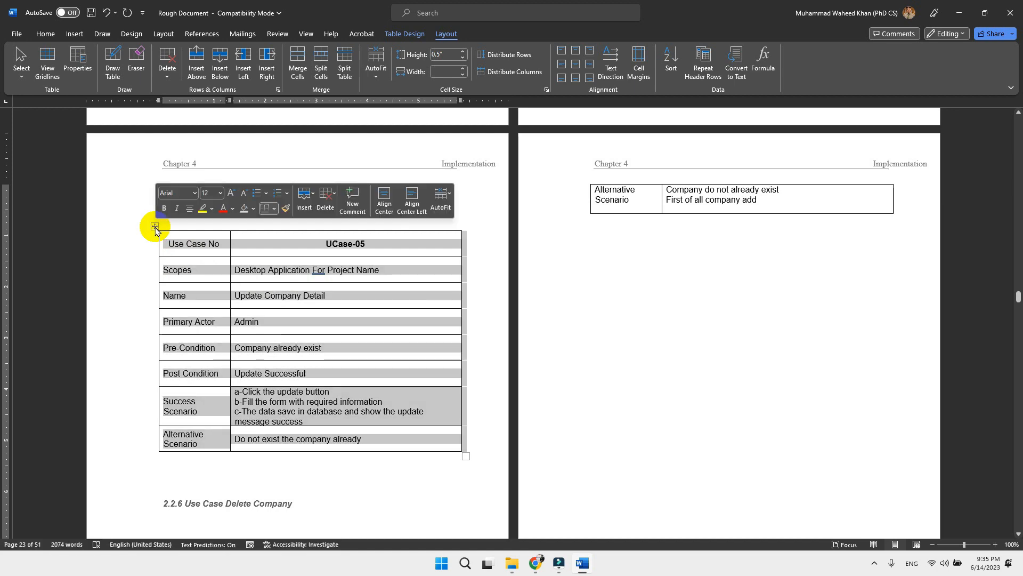
{"action": "left_click", "coordinate": [462, 59]}
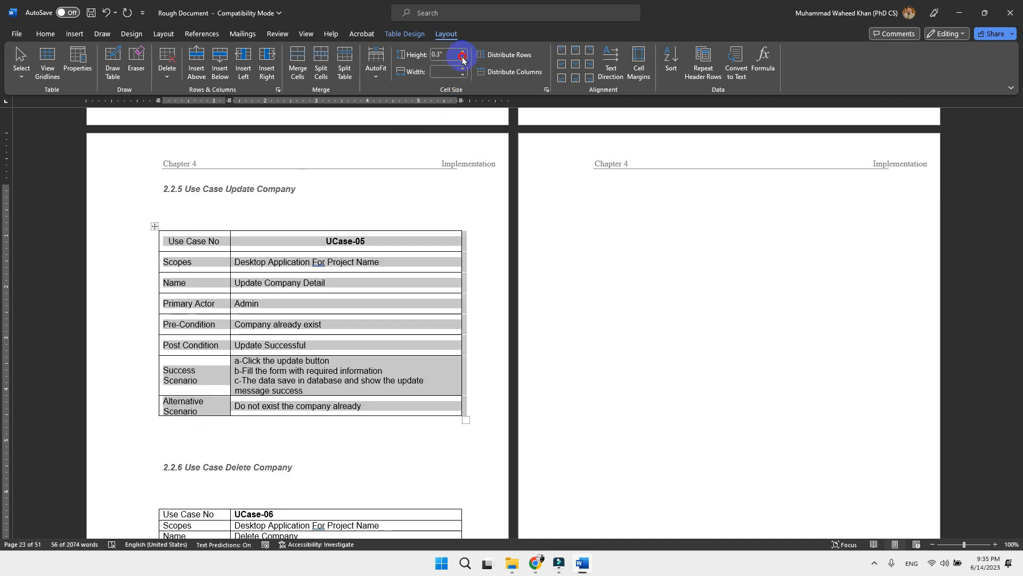
{"action": "left_click", "coordinate": [462, 60]}
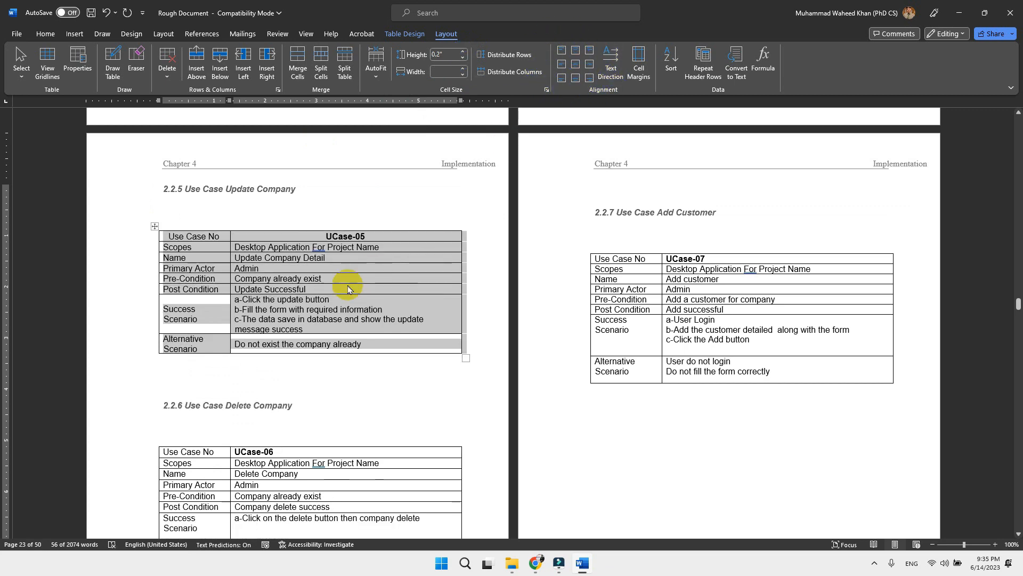
{"action": "left_click", "coordinate": [410, 263]}
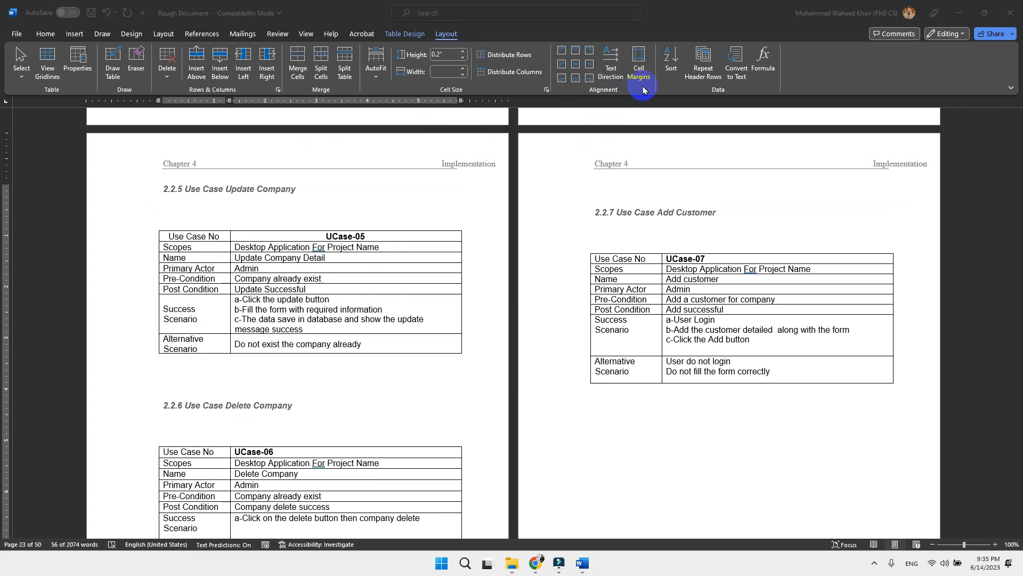
Step: Try distributing the rows and columns of the UCase-05 table evenly
{"action": "left_click", "coordinate": [521, 59]}
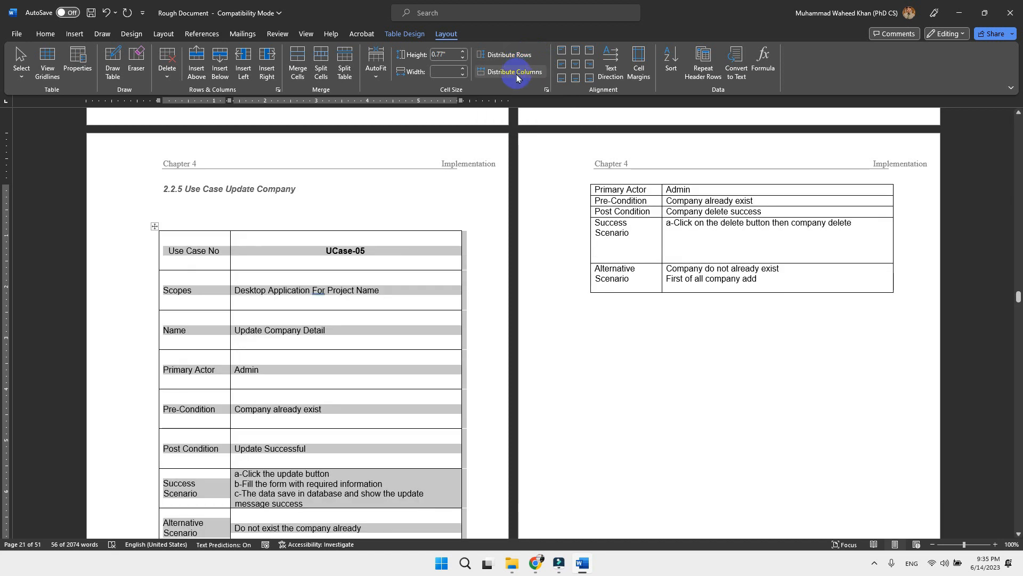
{"action": "left_click", "coordinate": [517, 74]}
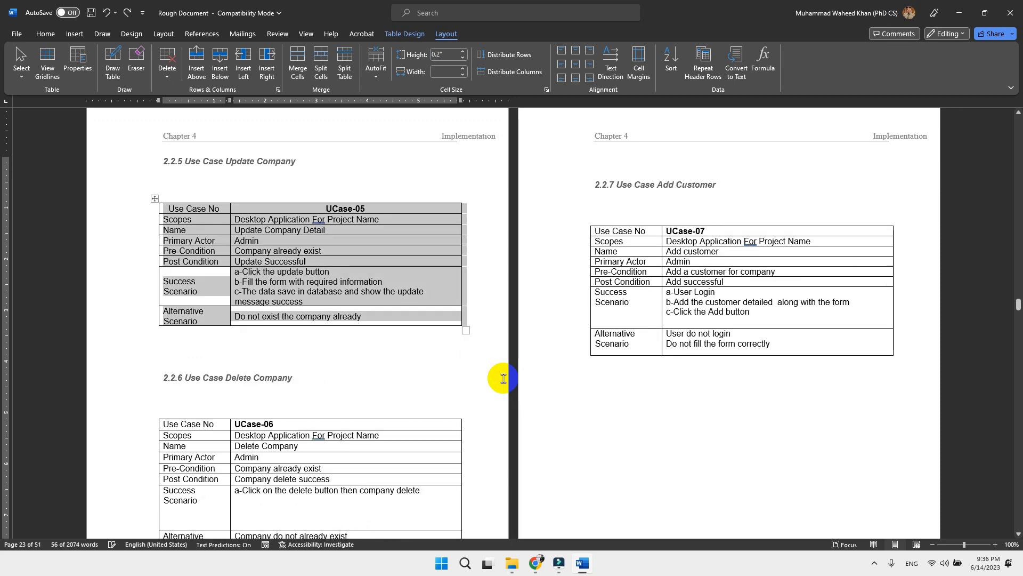
{"action": "left_click", "coordinate": [503, 378]}
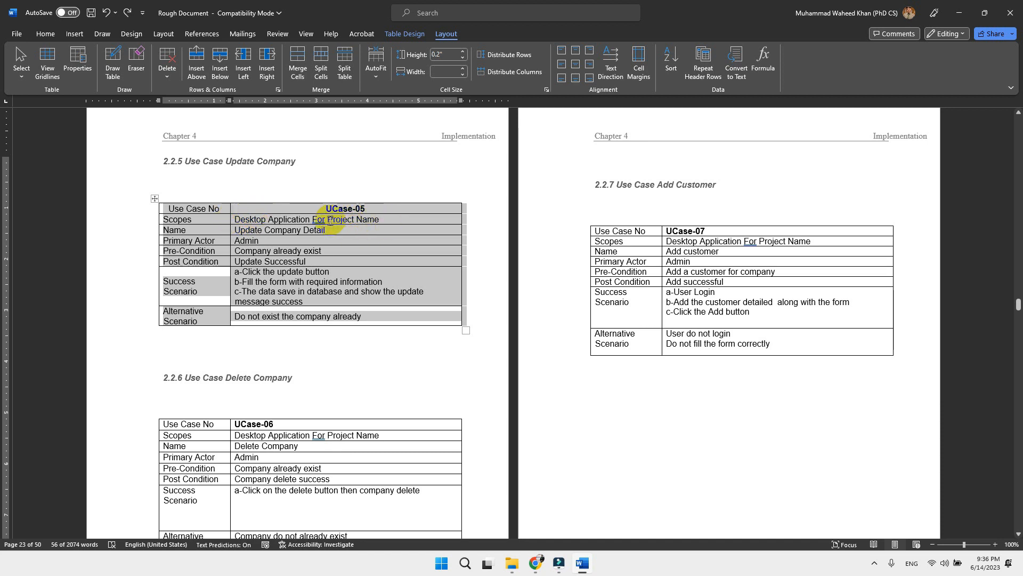
Step: Increase the default top cell margin of the UCase-05 table
{"action": "left_click", "coordinate": [637, 69]}
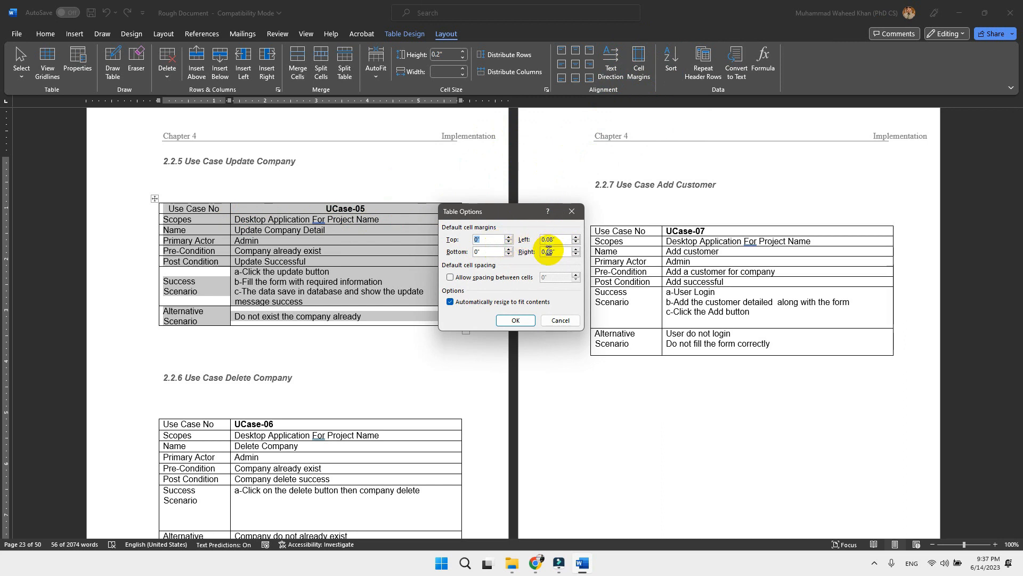
{"action": "left_click", "coordinate": [509, 238]}
{"action": "left_click", "coordinate": [509, 238]}
{"action": "left_click", "coordinate": [509, 238]}
{"action": "left_click", "coordinate": [508, 238]}
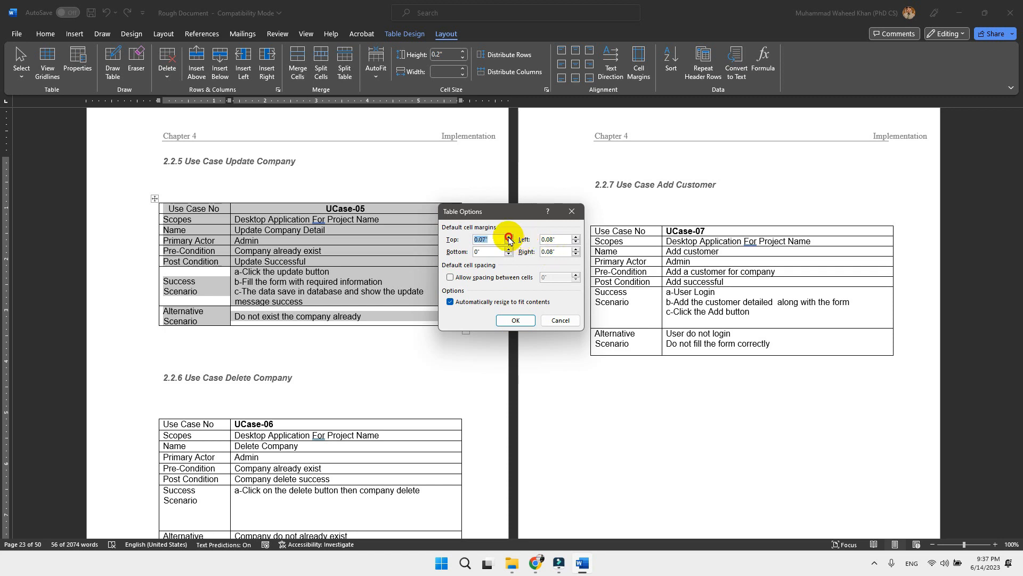
{"action": "left_click", "coordinate": [504, 320]}
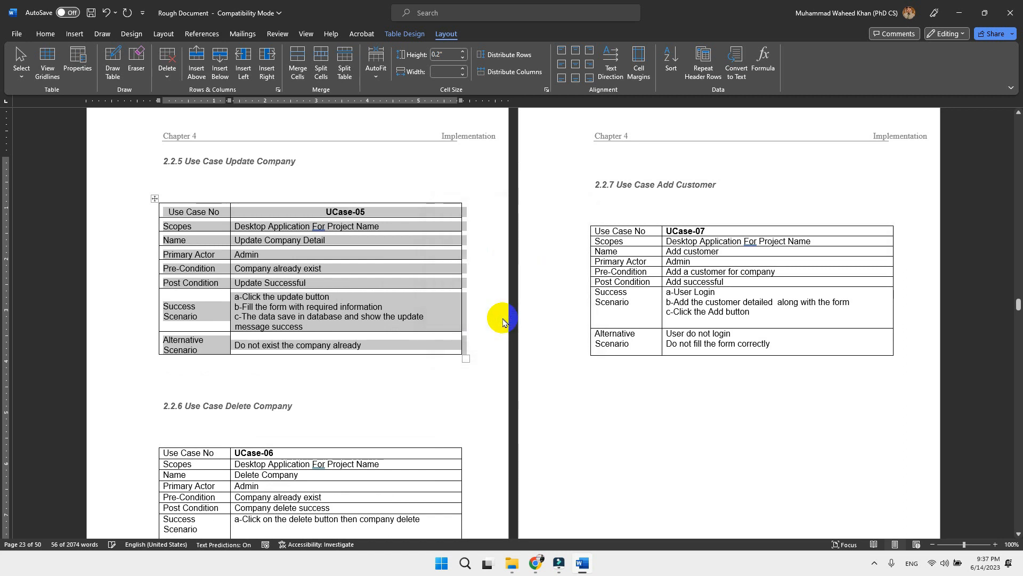
Step: Set the paragraph spacing of the UCase-05 table text to 10 pt before and 10 pt after
{"action": "left_click", "coordinate": [156, 36]}
{"action": "left_click", "coordinate": [313, 65]}
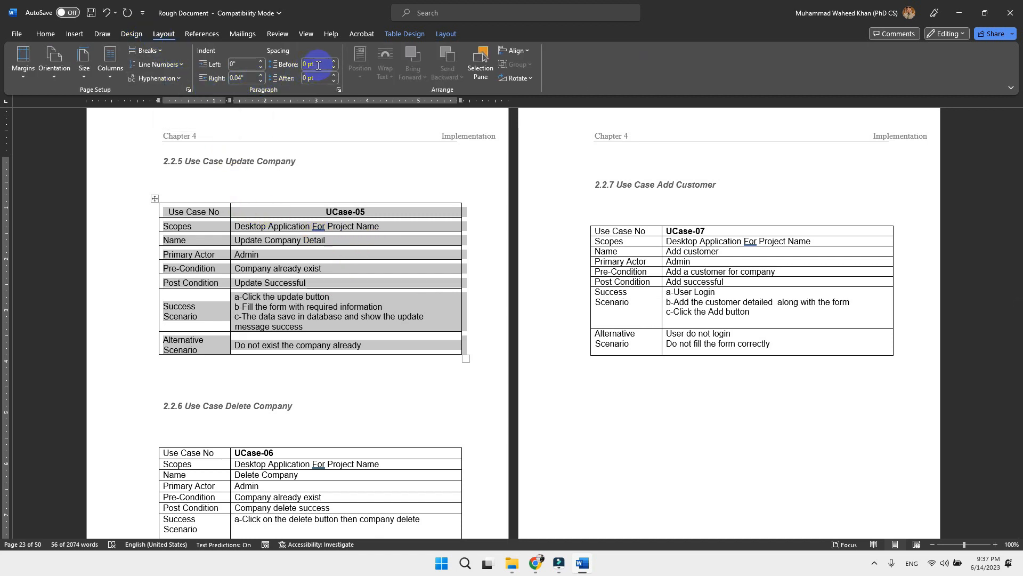
{"action": "double_click", "coordinate": [314, 66]}
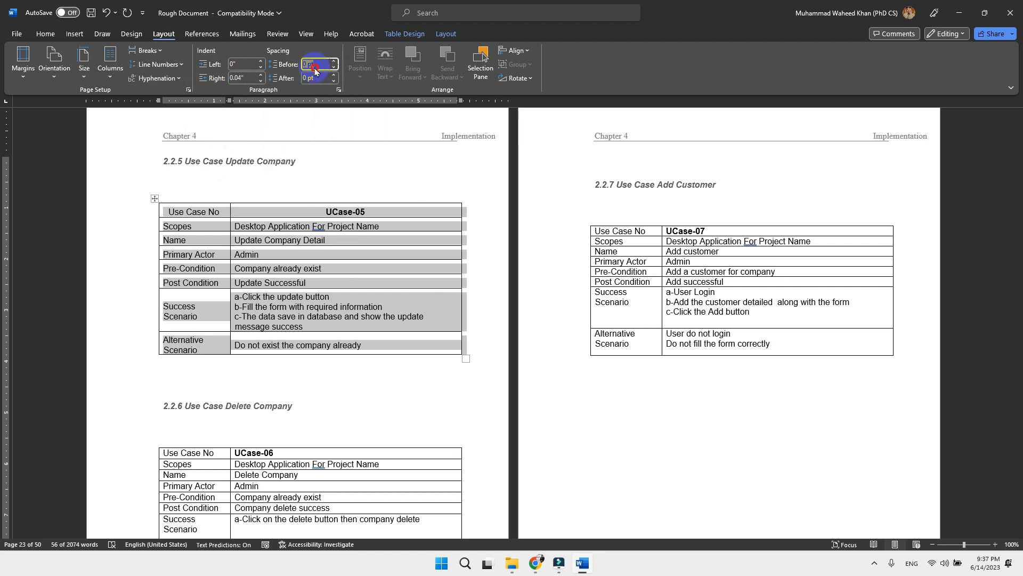
{"action": "type", "text": "10"}
{"action": "key", "text": "Return"}
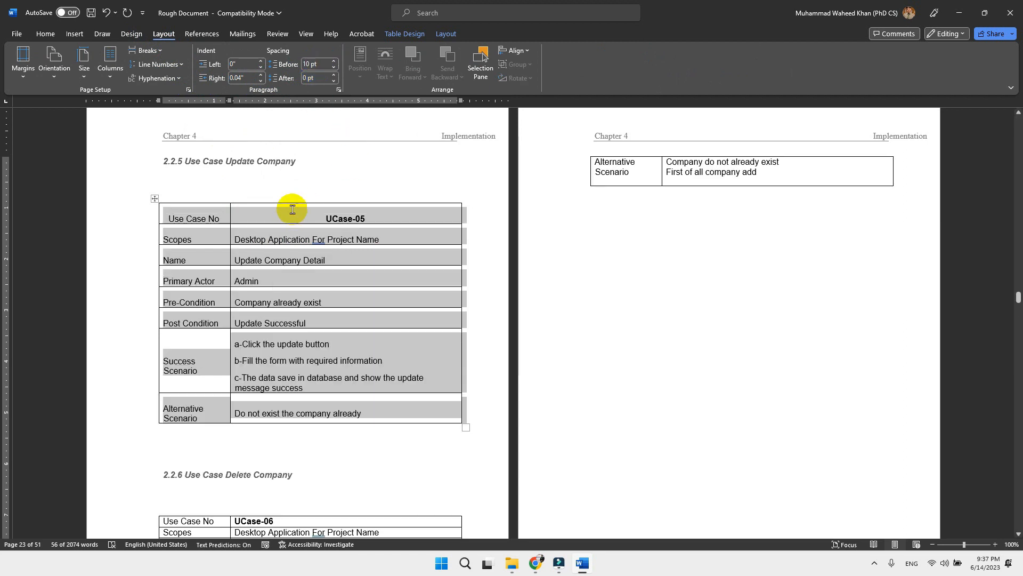
{"action": "left_click", "coordinate": [326, 79]}
{"action": "type", "text": "10"}
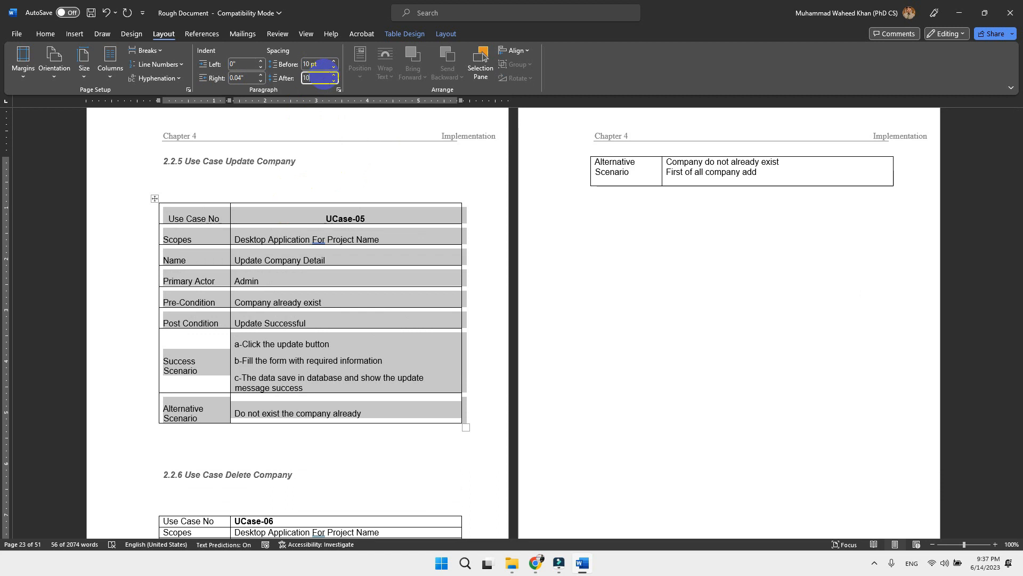
{"action": "key", "text": "Return"}
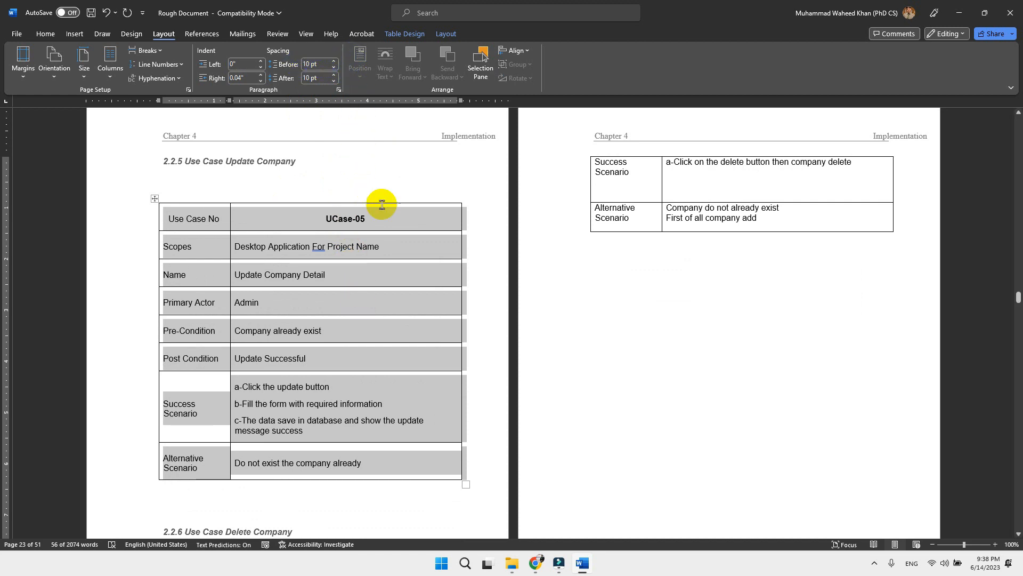
Step: Undo both paragraph spacing changes on the UCase-05 table
{"action": "scroll", "coordinate": [384, 349], "scroll_direction": "down", "scroll_amount": 3}
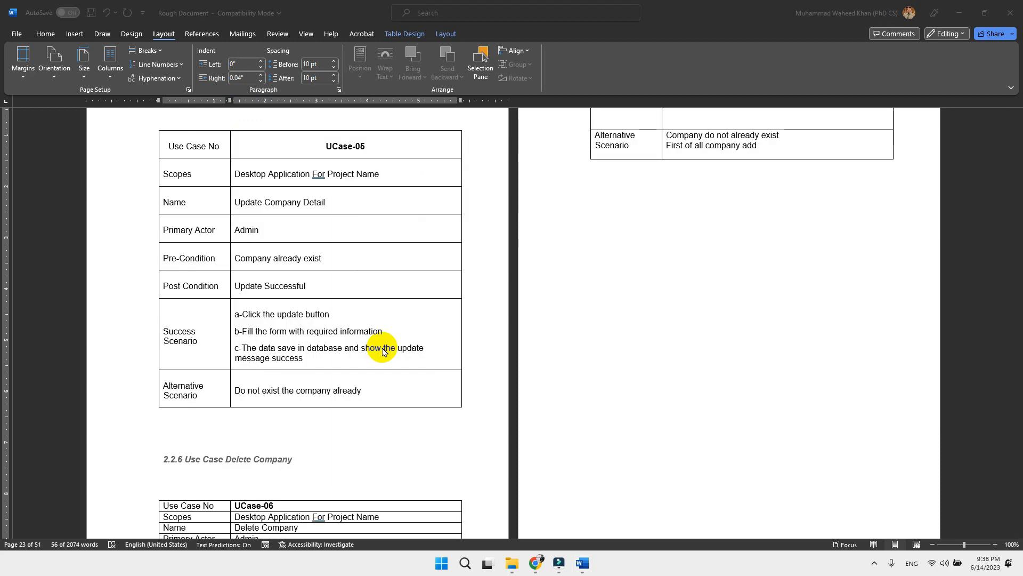
{"action": "key", "text": "ctrl+z"}
{"action": "key", "text": "ctrl+z"}
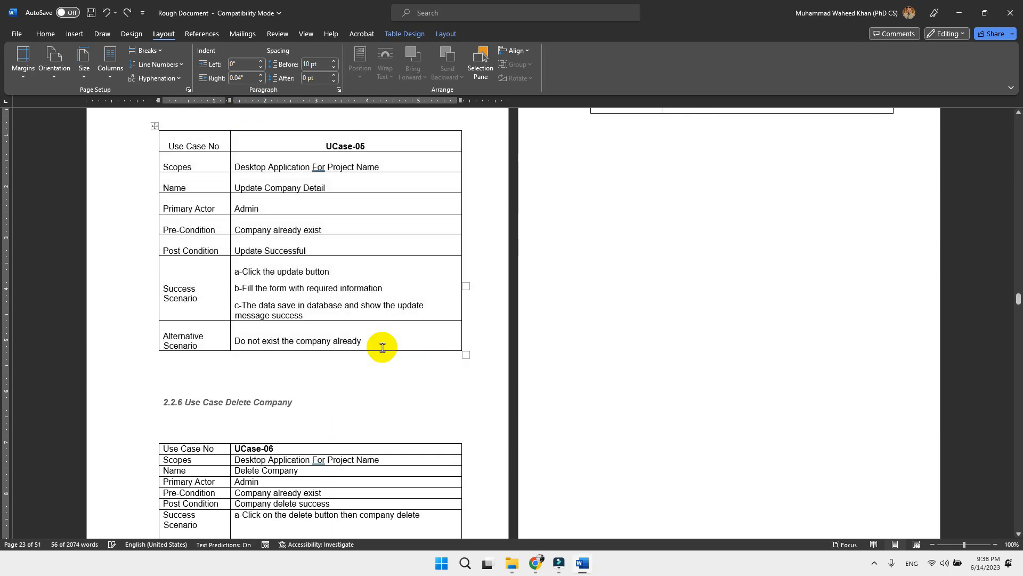
Step: Select the diagram picture under the 2.4 Domain Model heading and set its height to 3.5"
{"action": "scroll", "coordinate": [479, 337], "scroll_direction": "down", "scroll_amount": 20}
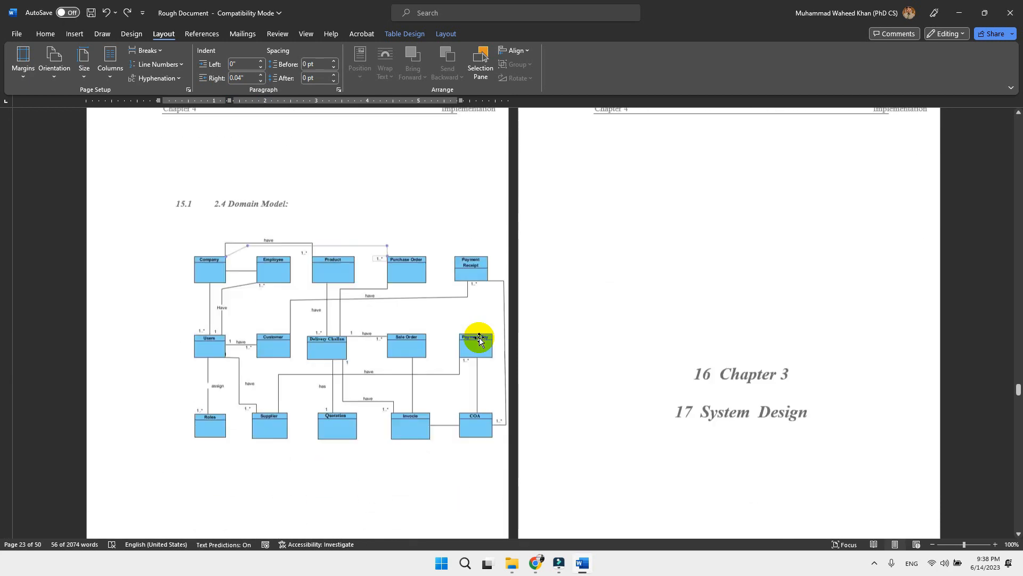
{"action": "left_click", "coordinate": [354, 276]}
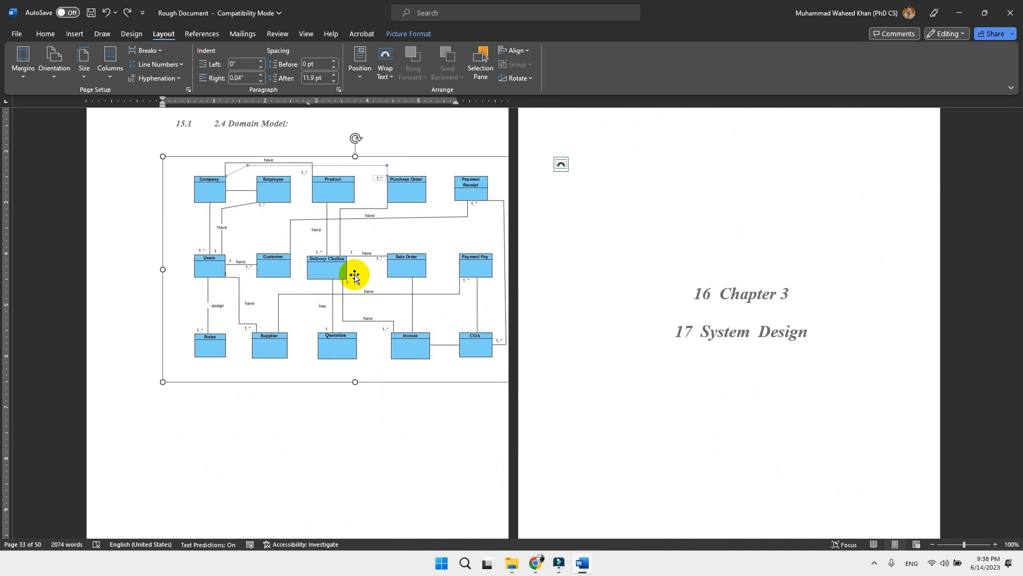
{"action": "left_click", "coordinate": [402, 34]}
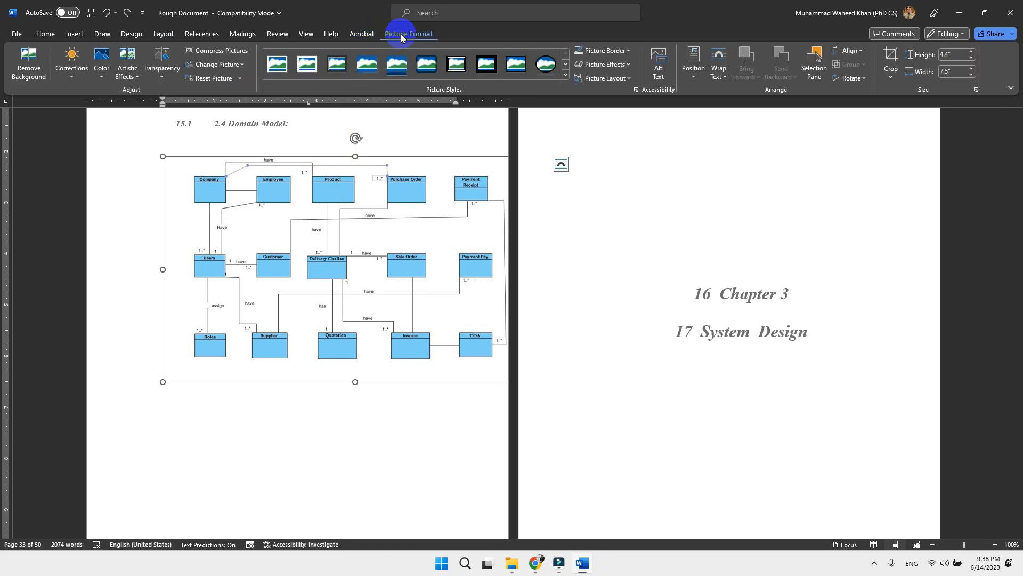
{"action": "left_click", "coordinate": [954, 54]}
{"action": "type", "text": "3.5"}
{"action": "key", "text": "Return"}
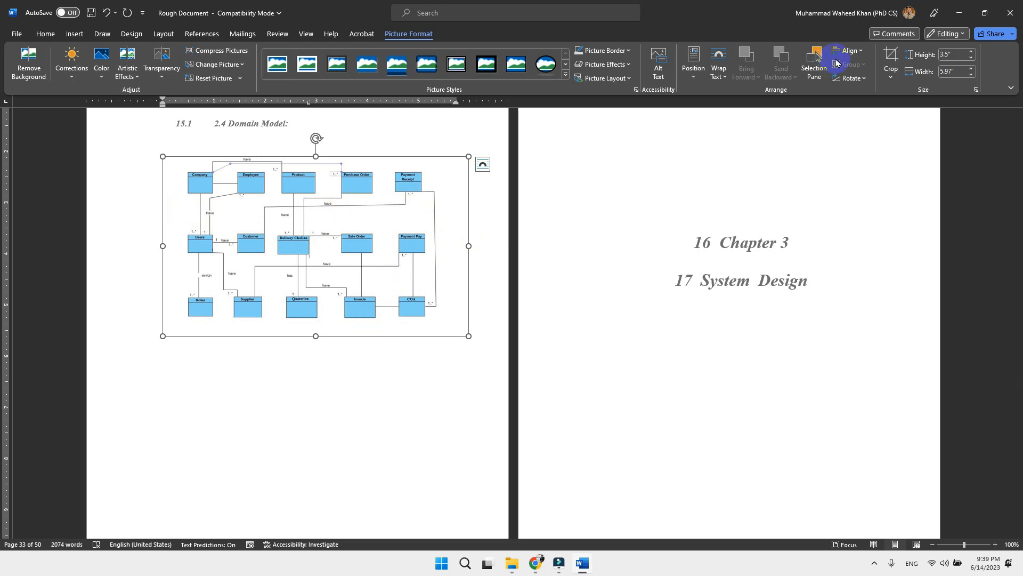
Step: Crop the empty right, left and bottom margins of the Domain Model picture to about 3.21" high by 5.16" wide
{"action": "left_click", "coordinate": [888, 53]}
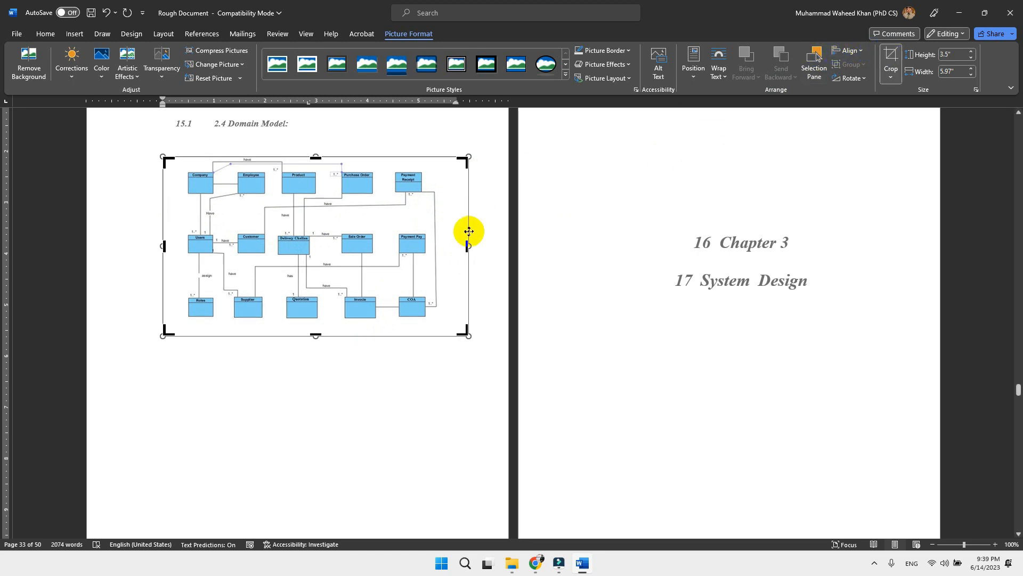
{"action": "left_click_drag", "start_coordinate": [466, 245], "coordinate": [442, 249]}
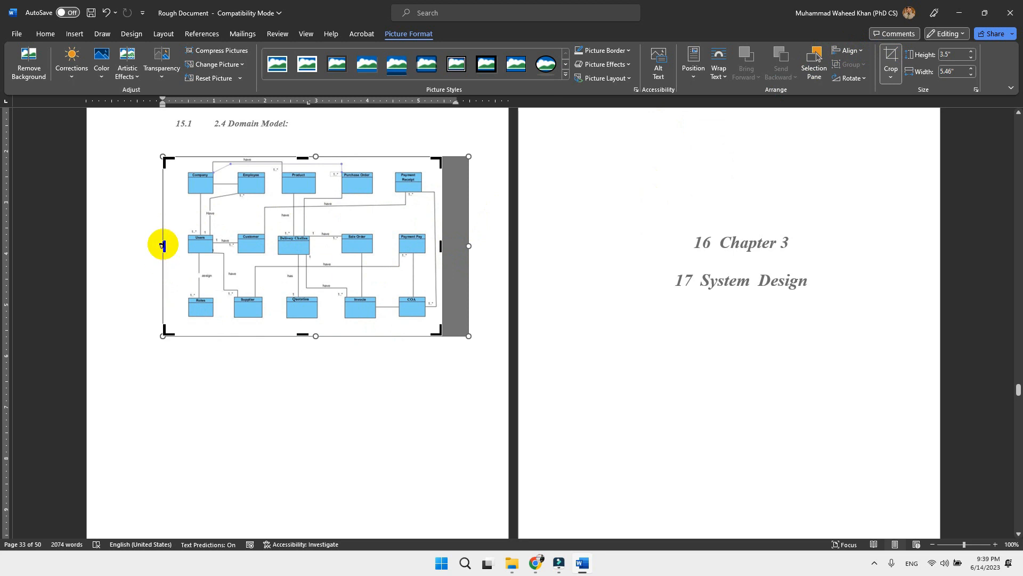
{"action": "left_click_drag", "start_coordinate": [162, 245], "coordinate": [180, 245]}
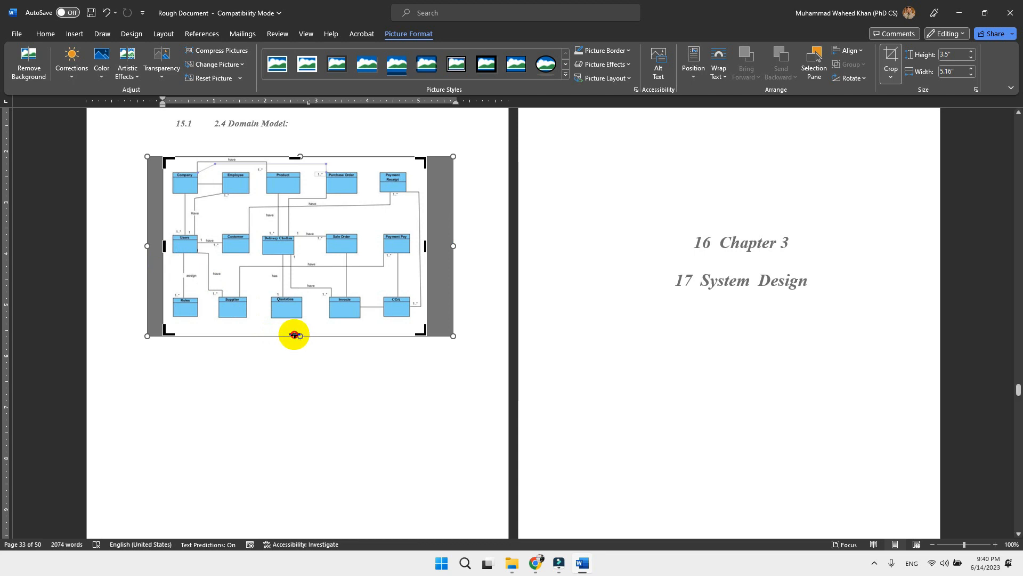
{"action": "left_click_drag", "start_coordinate": [295, 334], "coordinate": [309, 319]}
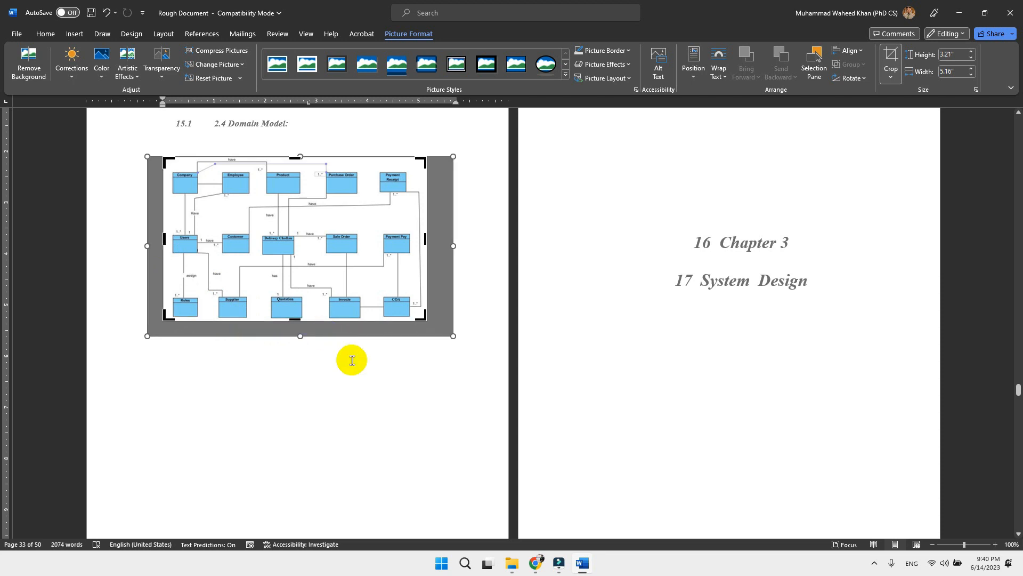
{"action": "left_click", "coordinate": [395, 401]}
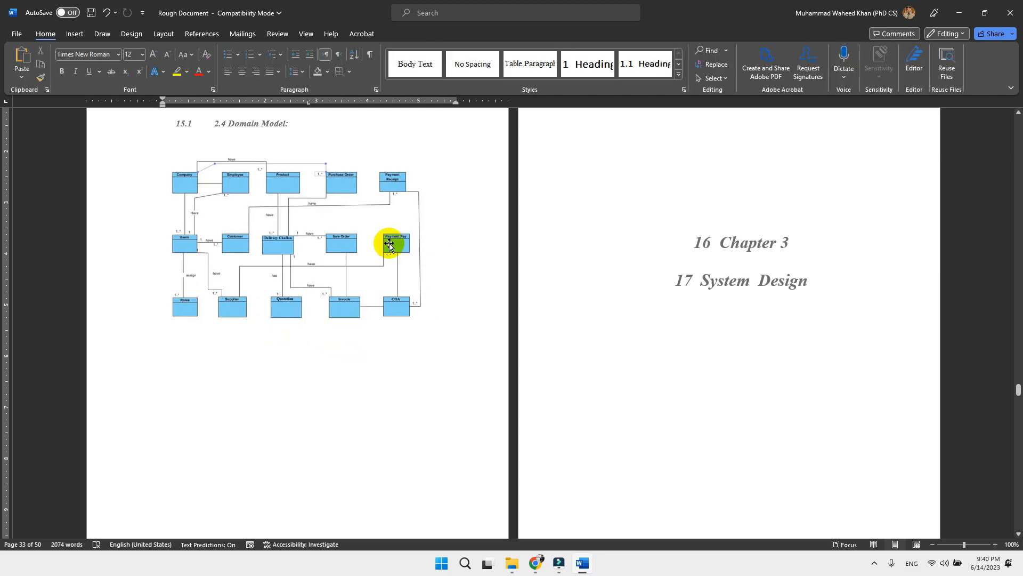
Step: Try heights of 4" and 3.2" for the cropped Domain Model picture
{"action": "left_click", "coordinate": [366, 244]}
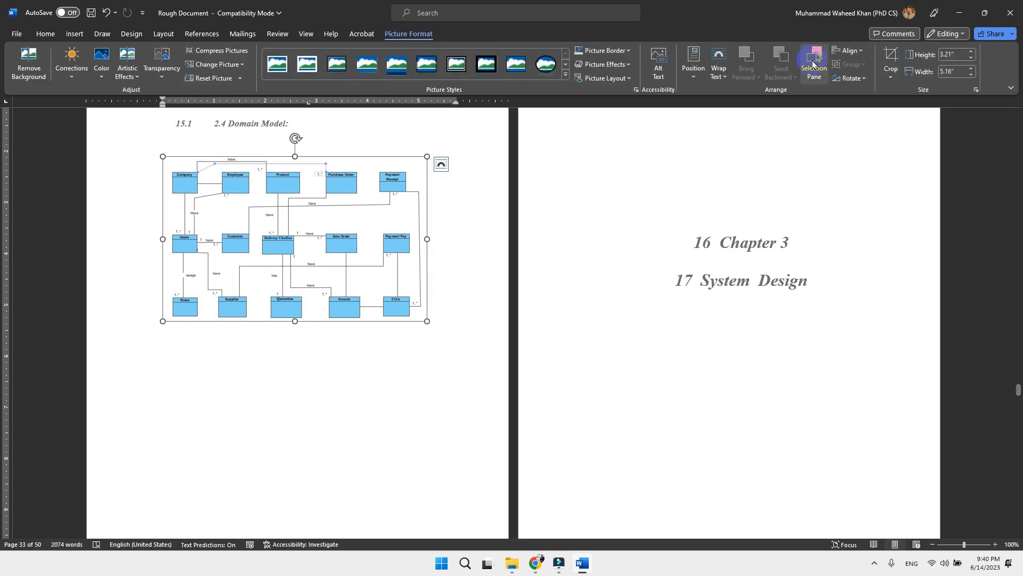
{"action": "left_click", "coordinate": [952, 55]}
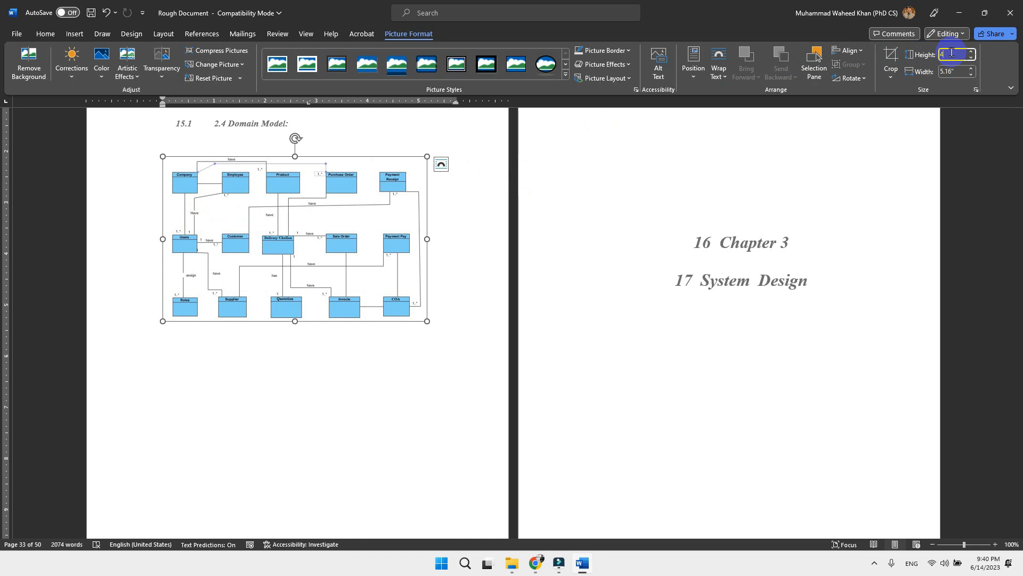
{"action": "key", "text": "Return"}
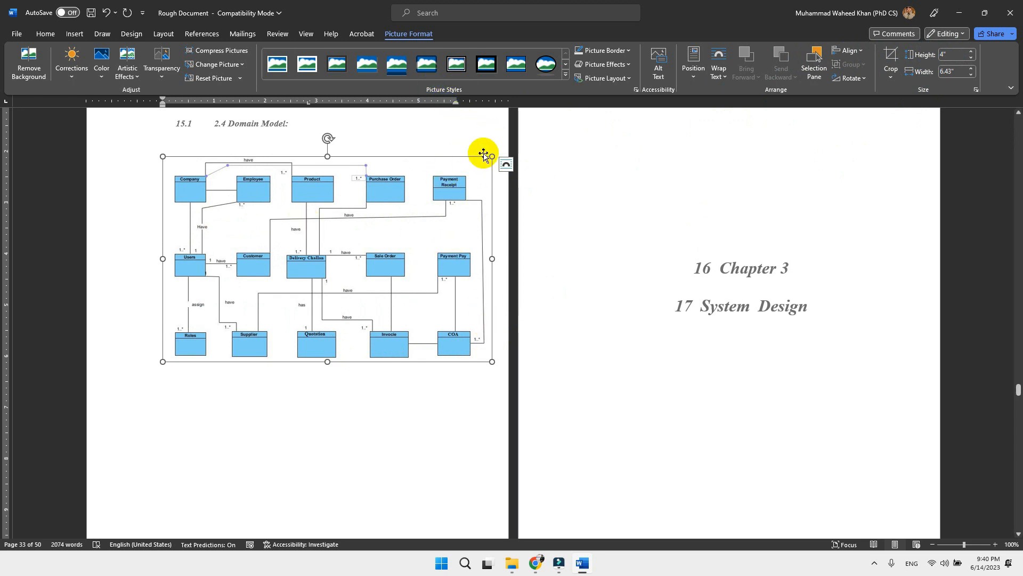
{"action": "left_click", "coordinate": [949, 54]}
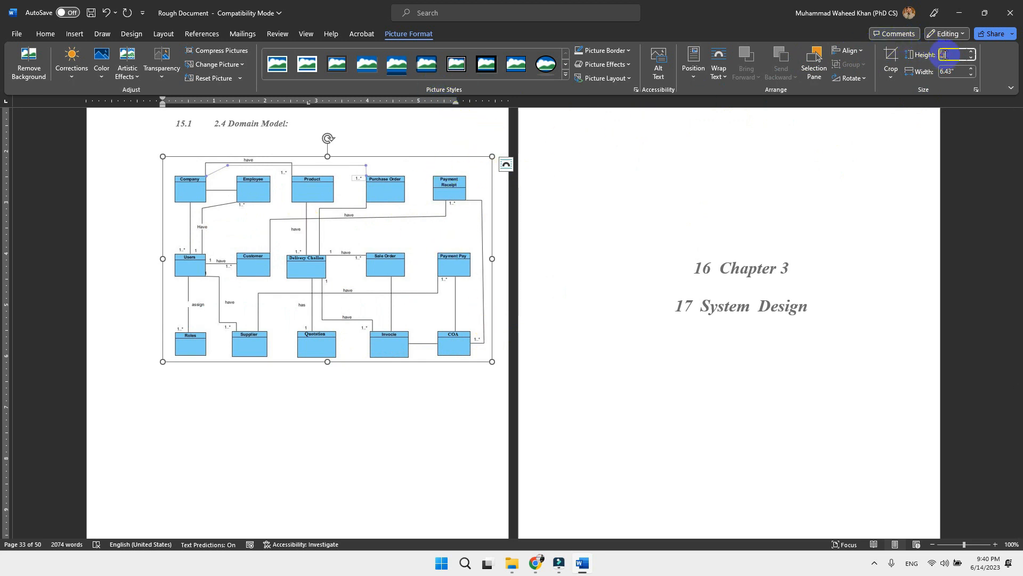
{"action": "type", "text": "3.2"}
{"action": "key", "text": "Return"}
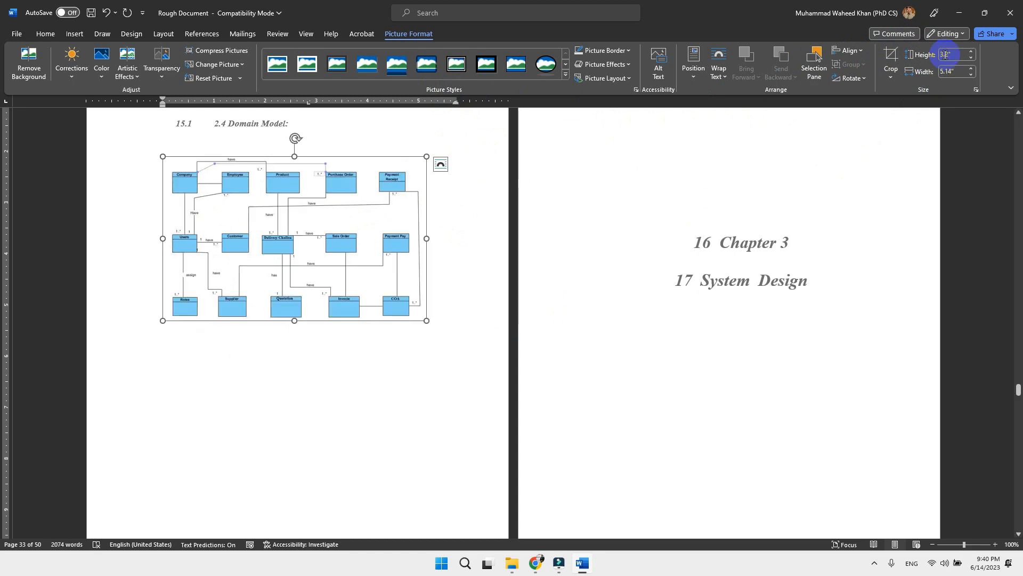
Step: Set the height of the Domain Model picture to 3.4"
{"action": "left_click", "coordinate": [945, 54]}
{"action": "type", "text": "3"}
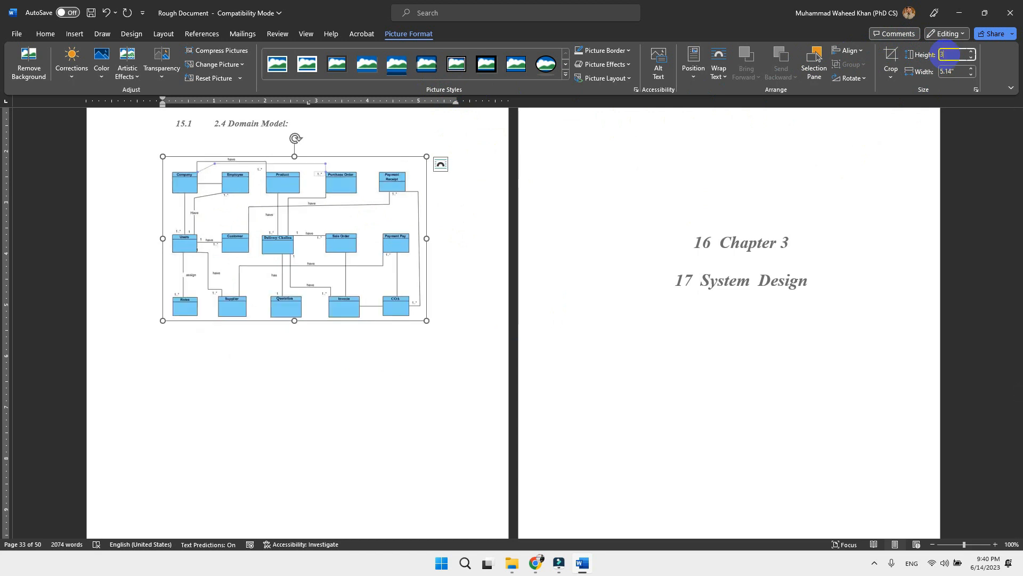
{"action": "type", "text": ".4"}
{"action": "key", "text": "Return"}
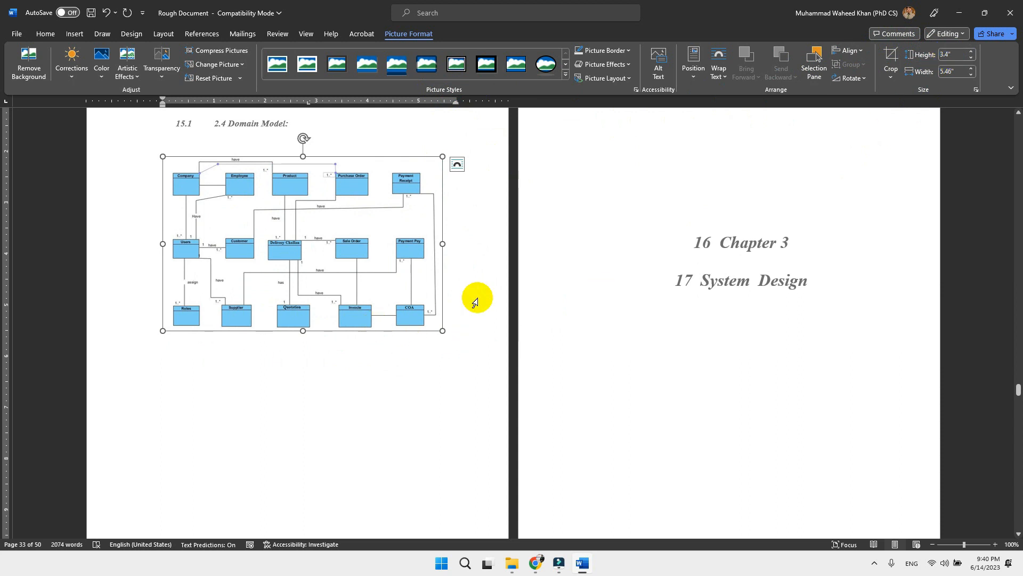
Step: Select the oversized class diagram picture containing Warehouse, Company and Vendor, and set its height to 5"
{"action": "scroll", "coordinate": [560, 283], "scroll_direction": "down", "scroll_amount": 5}
{"action": "scroll", "coordinate": [562, 288], "scroll_direction": "down", "scroll_amount": 8}
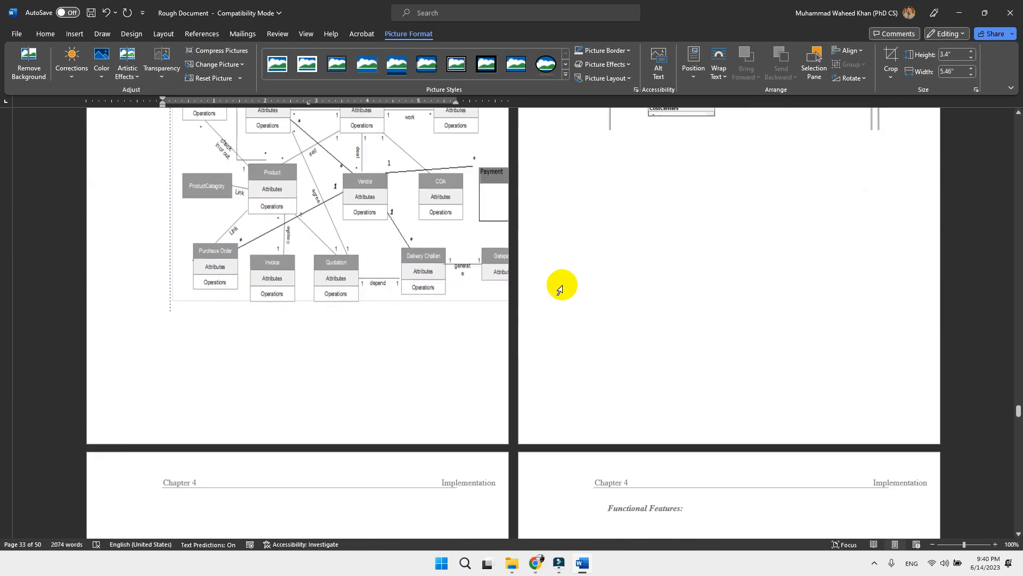
{"action": "scroll", "coordinate": [396, 266], "scroll_direction": "up", "scroll_amount": 2}
{"action": "scroll", "coordinate": [396, 266], "scroll_direction": "up", "scroll_amount": 2}
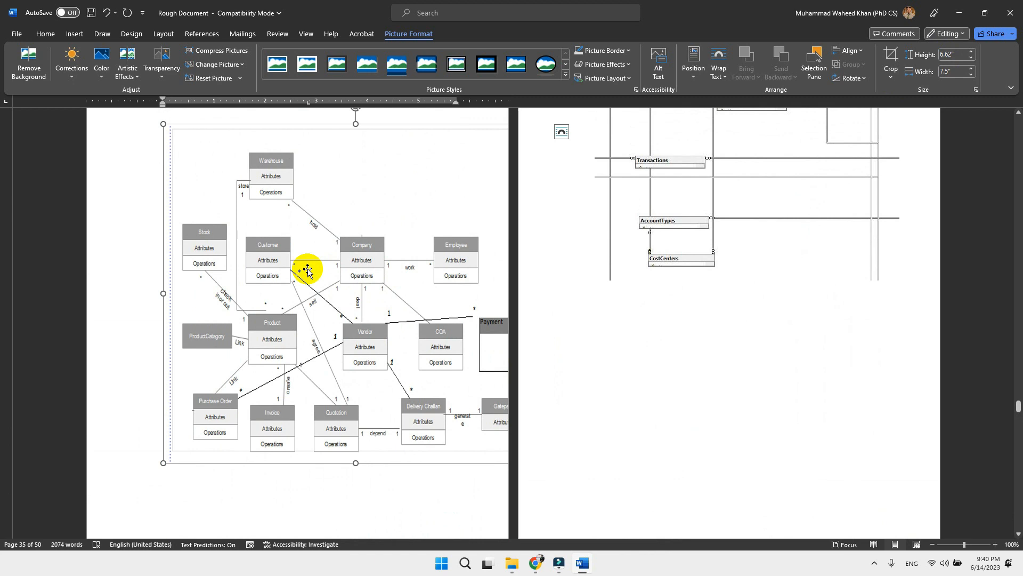
{"action": "left_click", "coordinate": [959, 54]}
{"action": "left_click", "coordinate": [959, 54]}
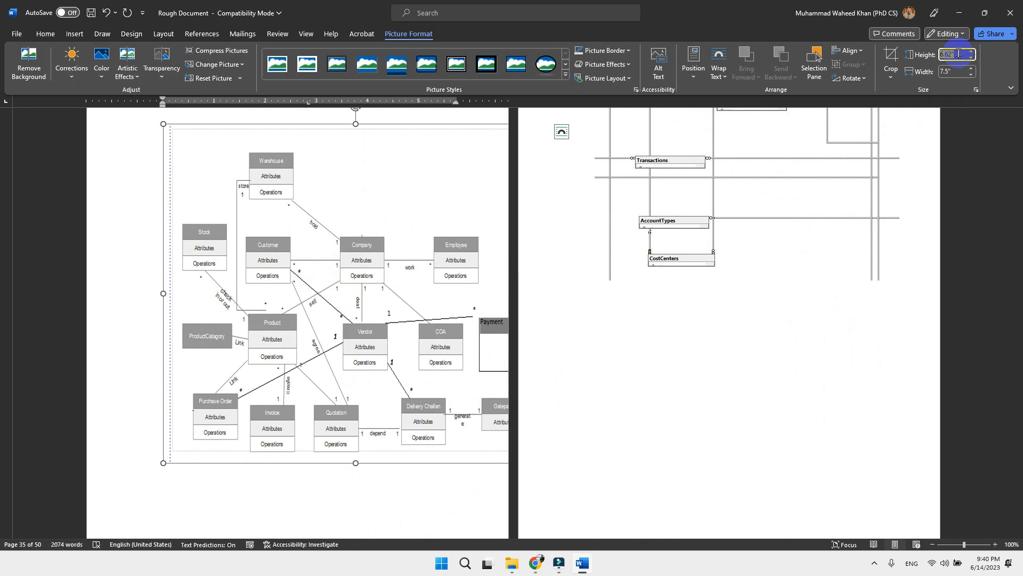
{"action": "key", "text": "Return"}
Step: Open the crop options for the class diagram picture
{"action": "left_click", "coordinate": [890, 76]}
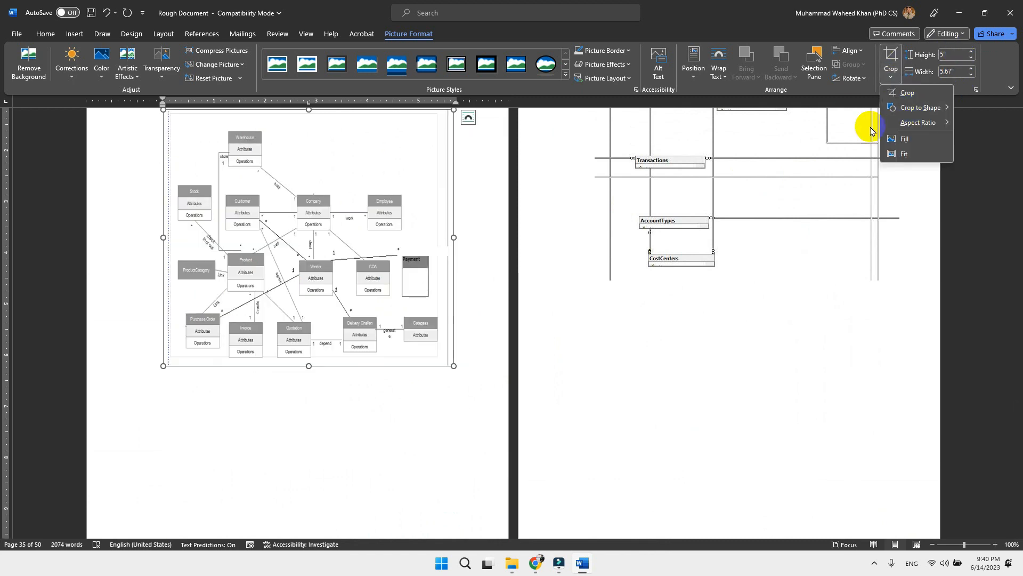
{"action": "scroll", "coordinate": [401, 273], "scroll_direction": "up", "scroll_amount": 2}
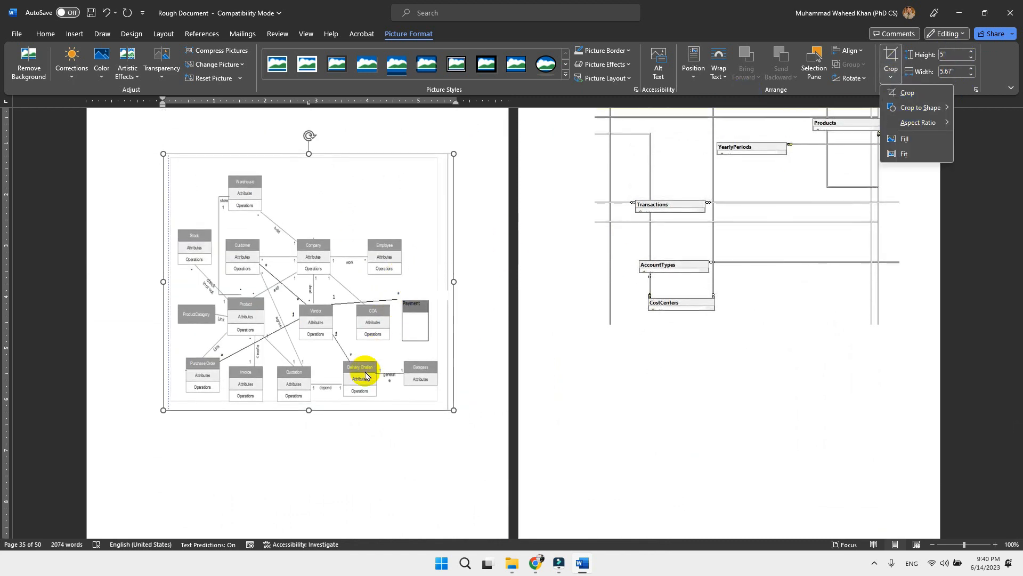